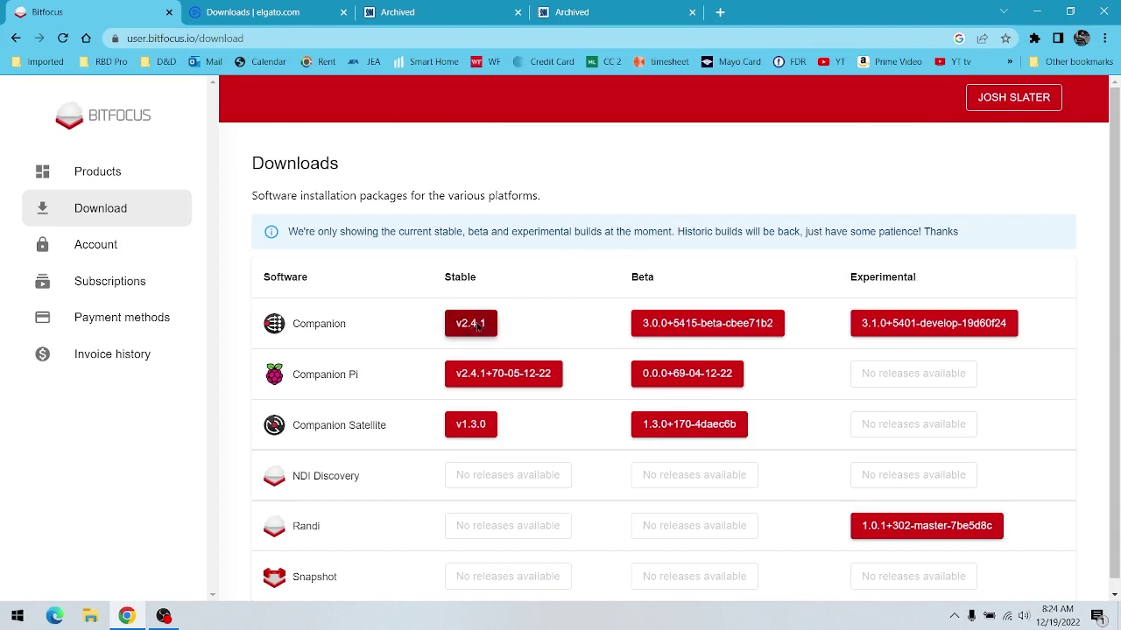
Download the Windows build of stable Companion v2.4.1 from the Bitfocus site.
click(464, 323)
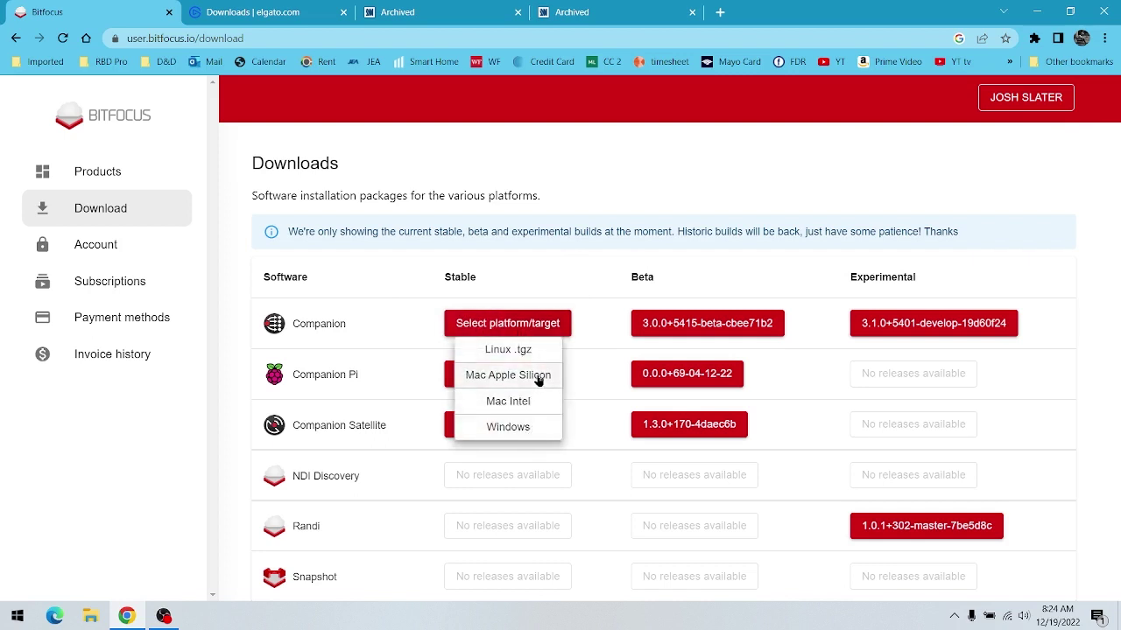
click(525, 427)
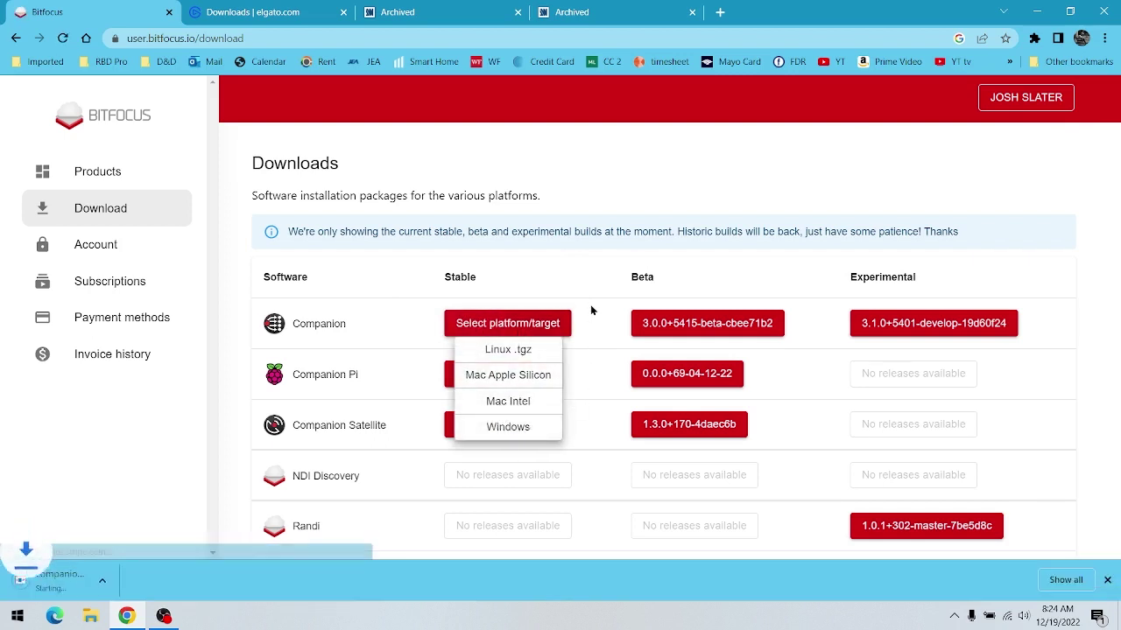
Let the Stream Deck 6.0.1 Windows installer download from Elgato, then go to Analog Way's Archived page.
click(269, 15)
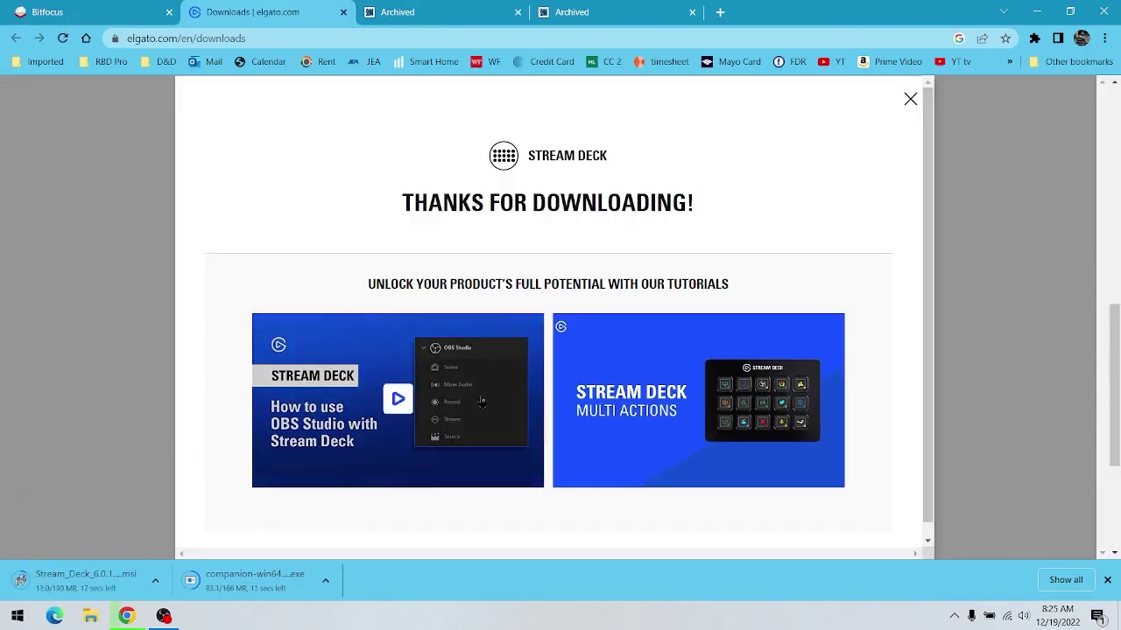
scroll(403, 368, down, 1)
scroll(407, 349, up, 3)
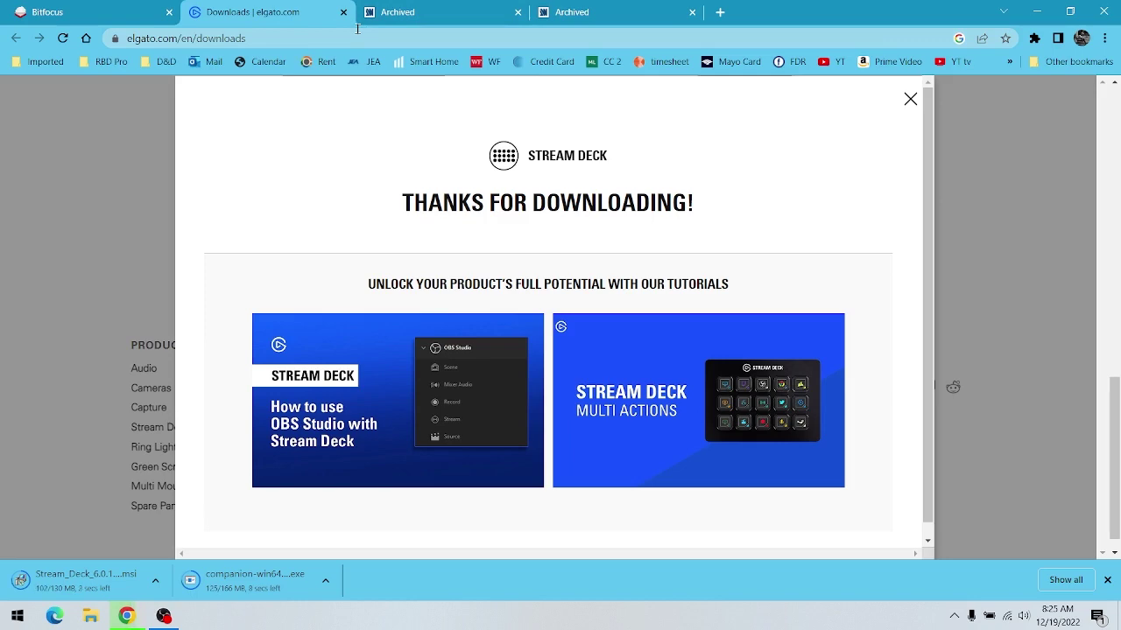
key(ctrl+4)
Download the AW Gateway for Windows v.01.01.01 ZIP from Analog Way's archived products.
click(475, 257)
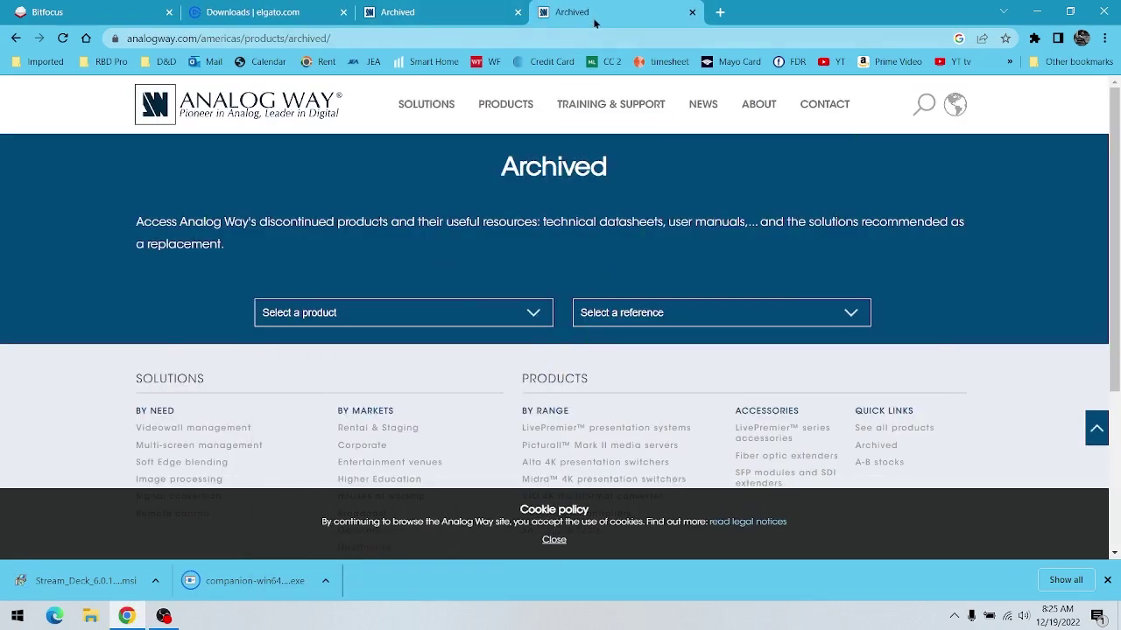
click(403, 15)
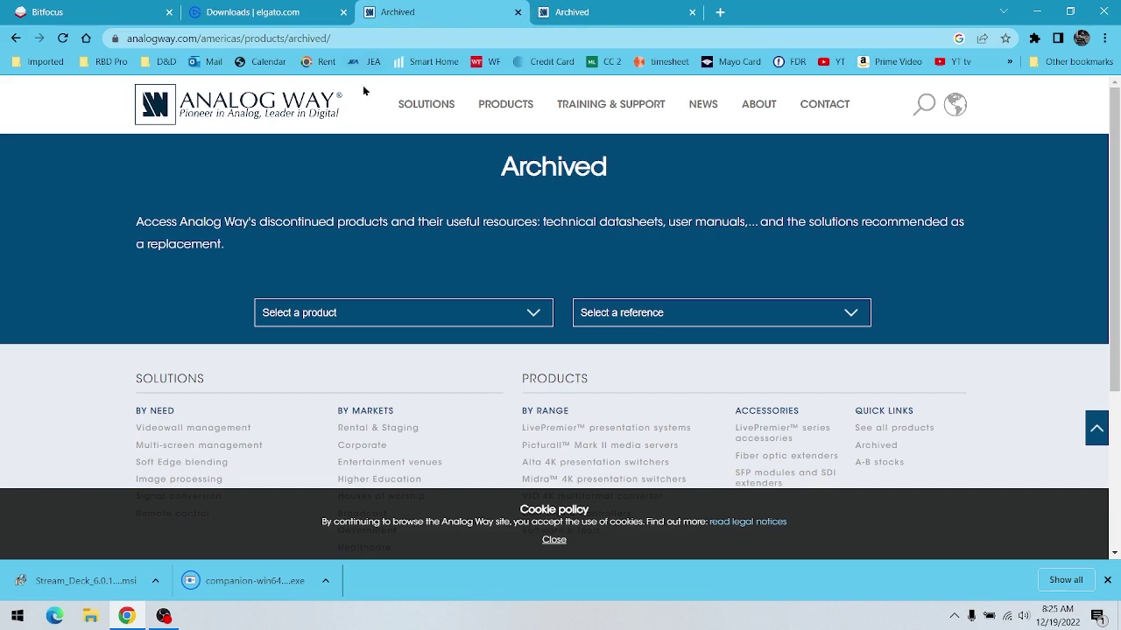
click(420, 323)
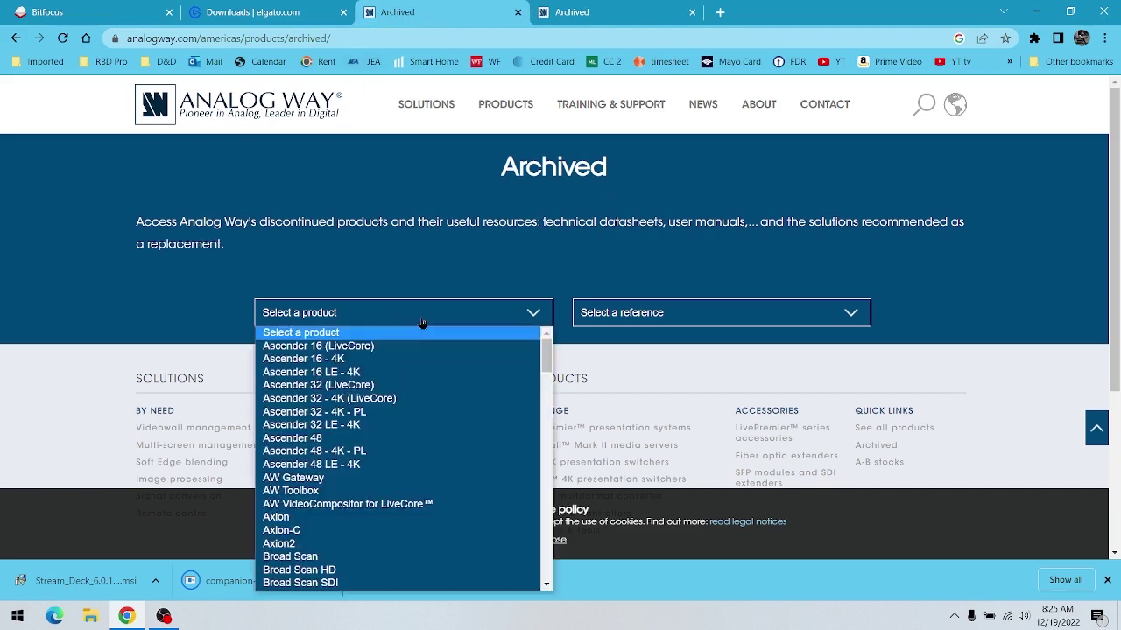
click(369, 480)
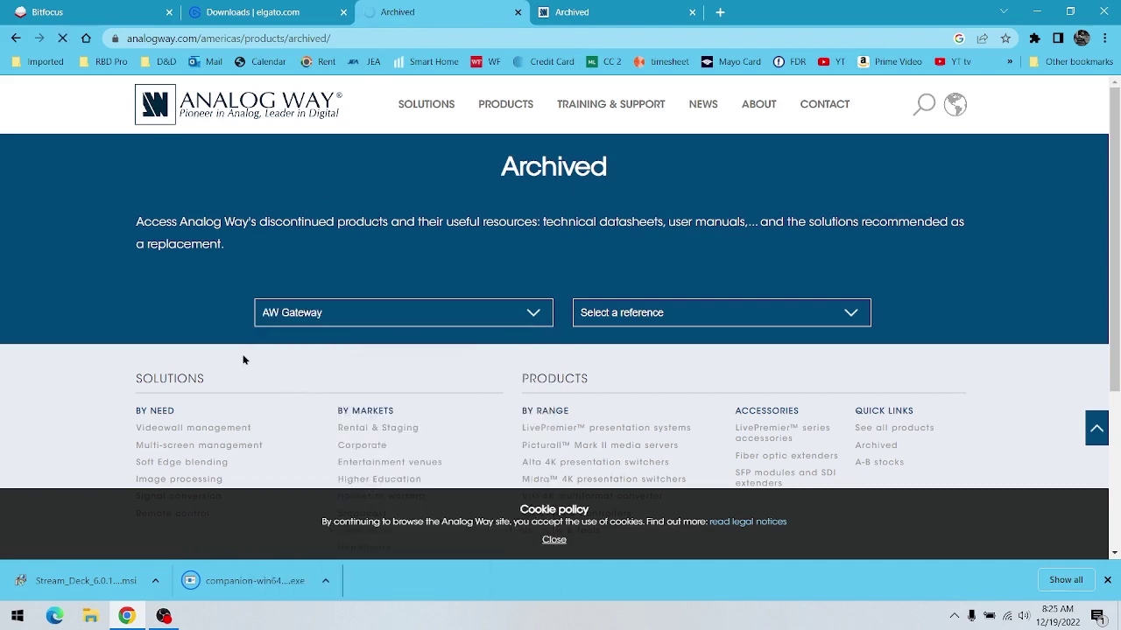
click(754, 313)
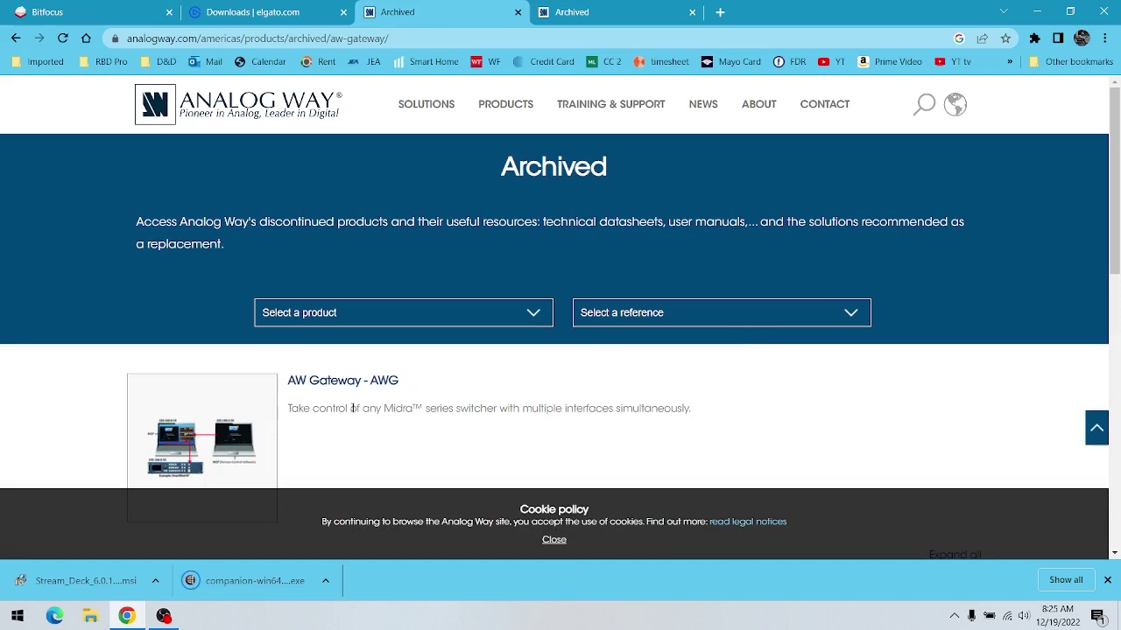
scroll(523, 403, down, 5)
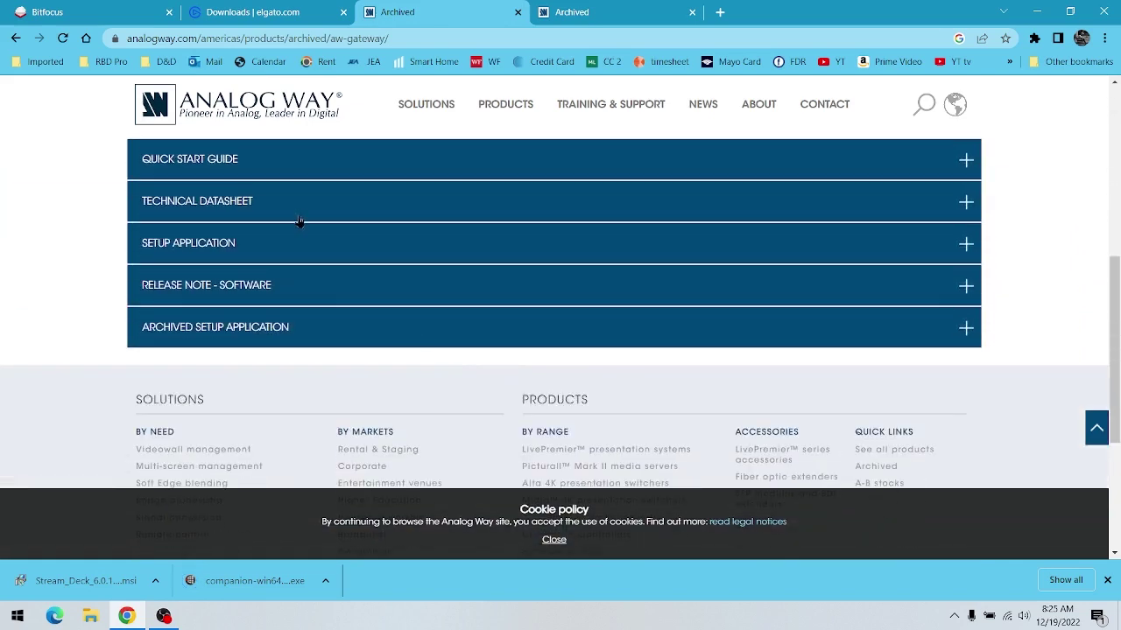
scroll(280, 234, up, 1)
click(247, 320)
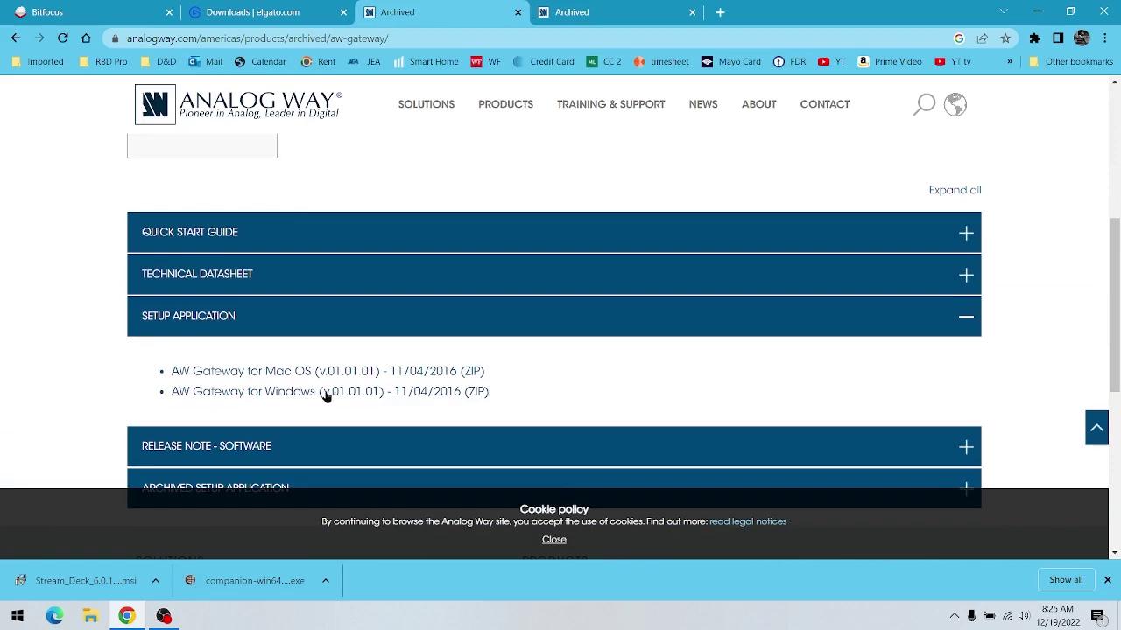
click(391, 395)
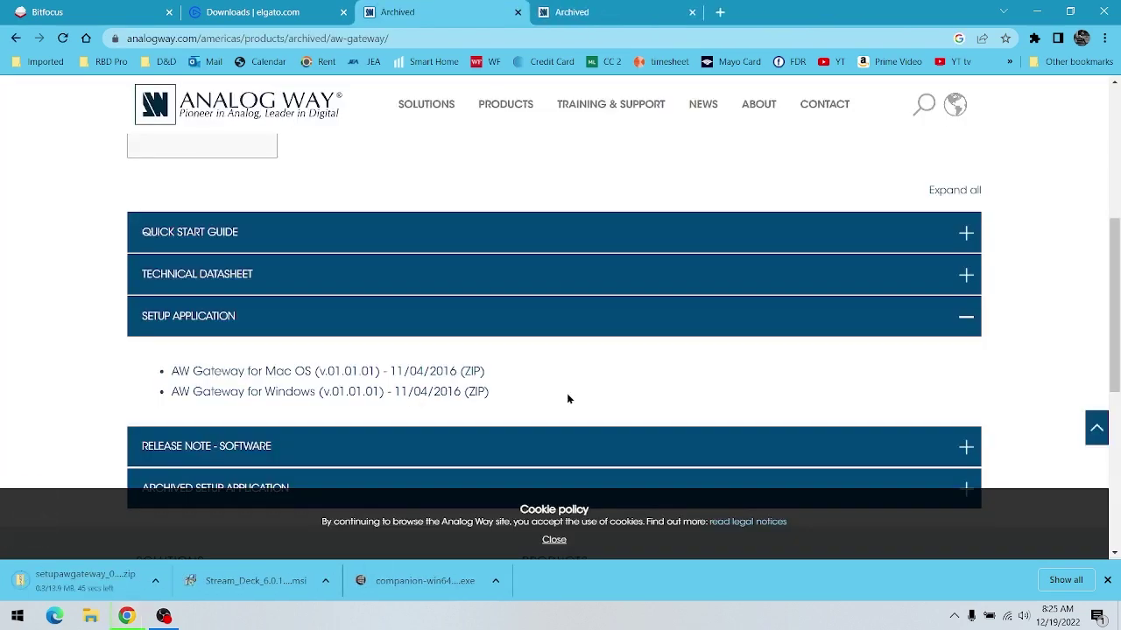
Dismiss the cookie notice and download the Midra RCS v02.02.03 ZIP and Adobe AIR installer.
click(604, 14)
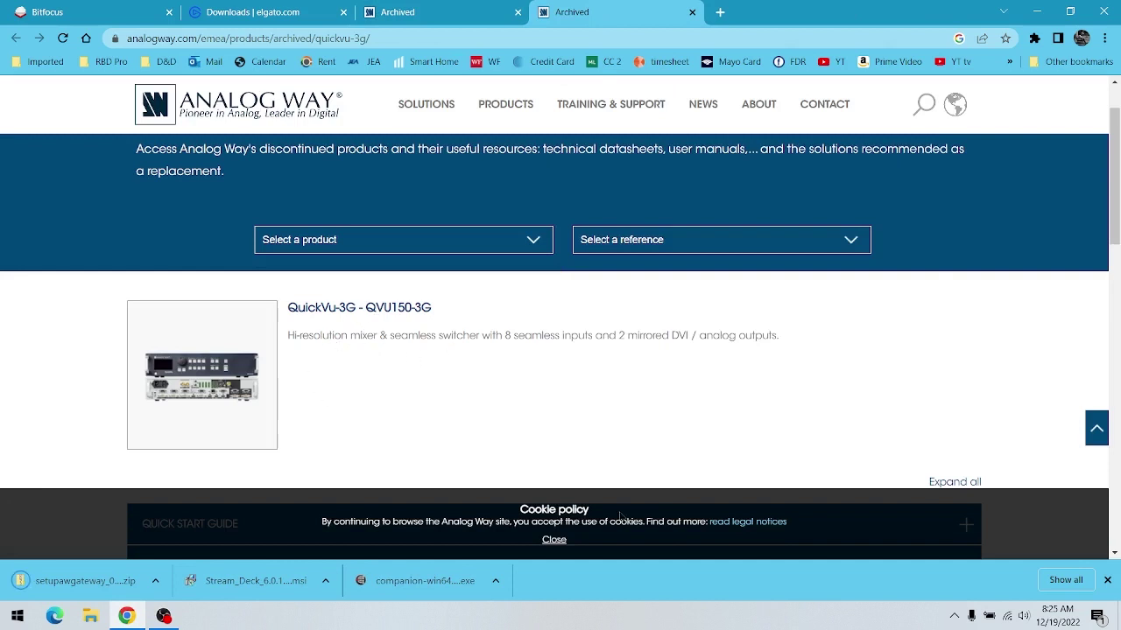
click(554, 539)
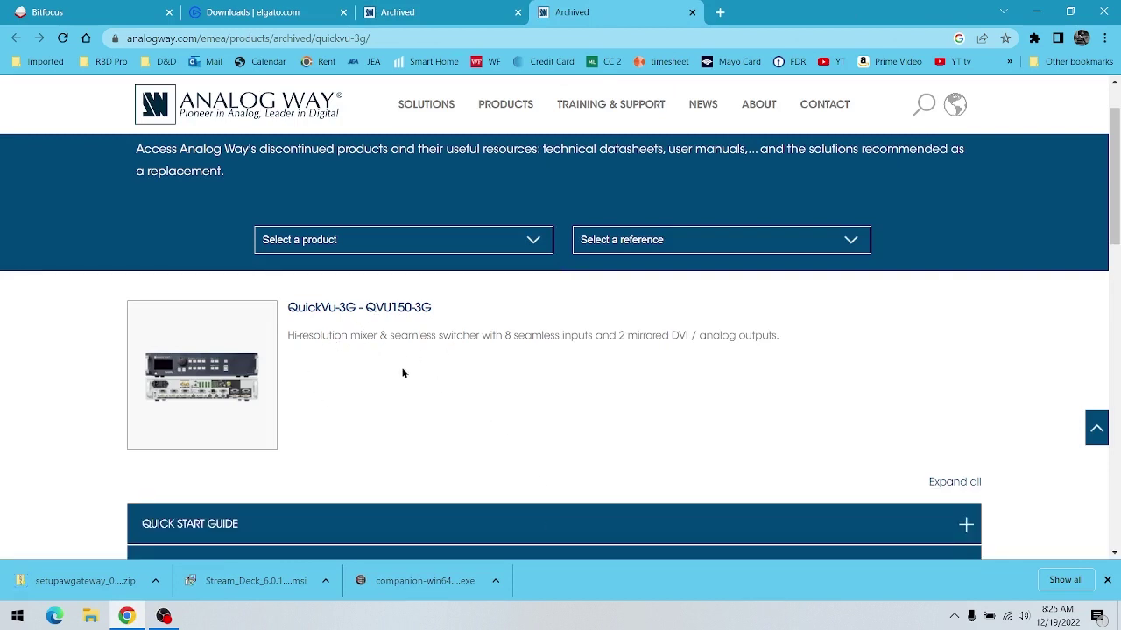
scroll(367, 385, down, 4)
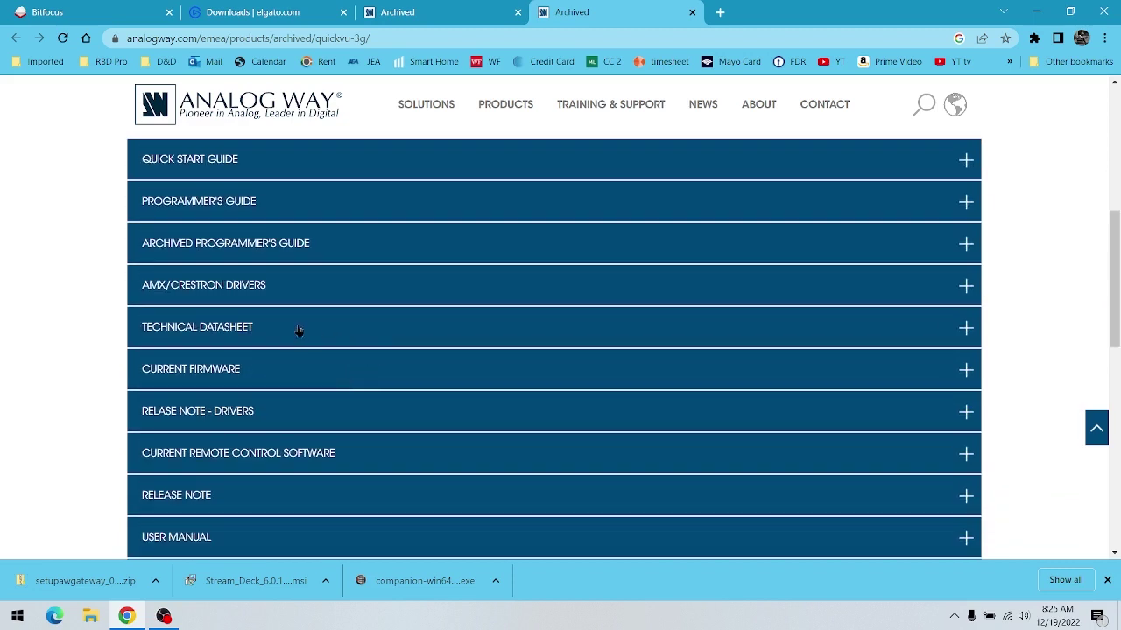
scroll(282, 374, down, 1)
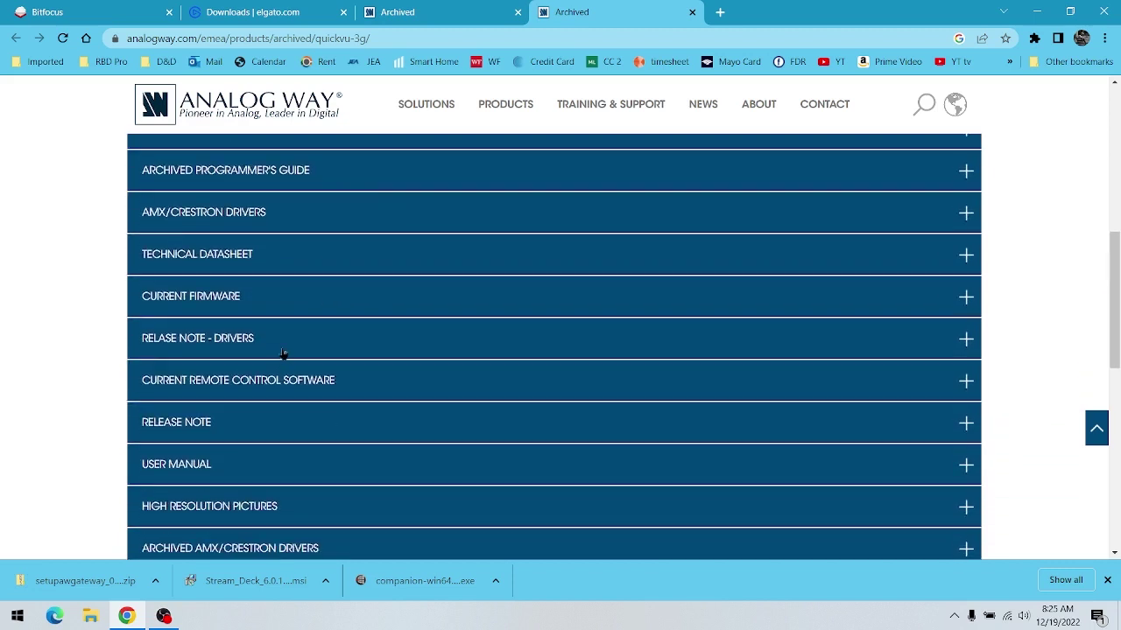
click(328, 385)
scroll(677, 446, down, 1)
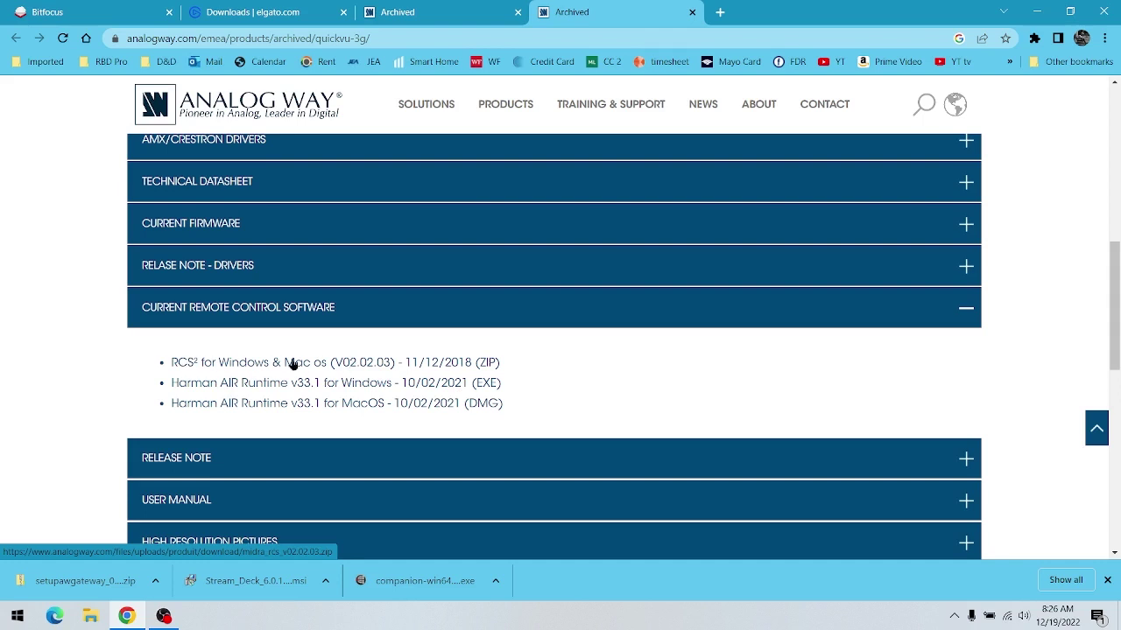
click(340, 363)
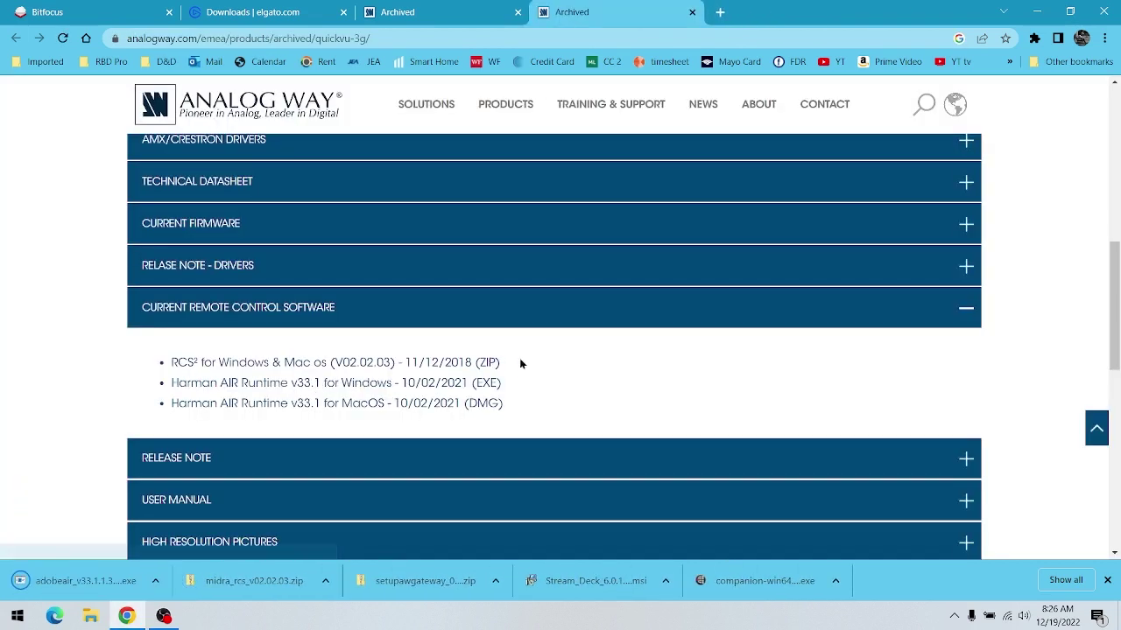
click(457, 314)
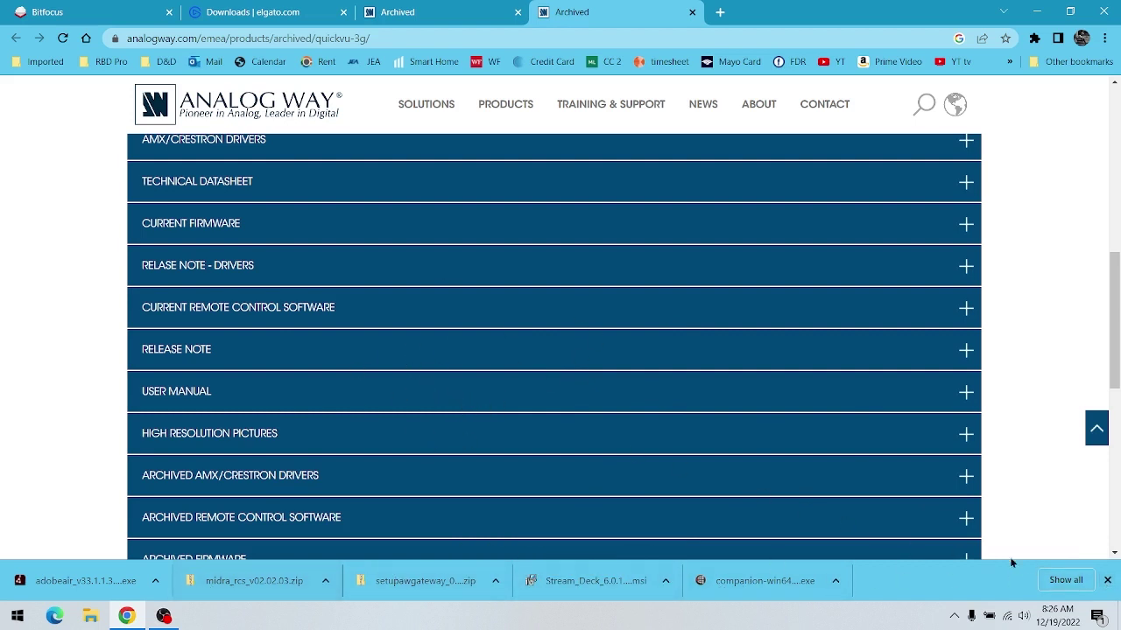
Close Chrome and extract the MIDRA_RCS_v02.02.03 package from its zip into Downloads.
click(1107, 582)
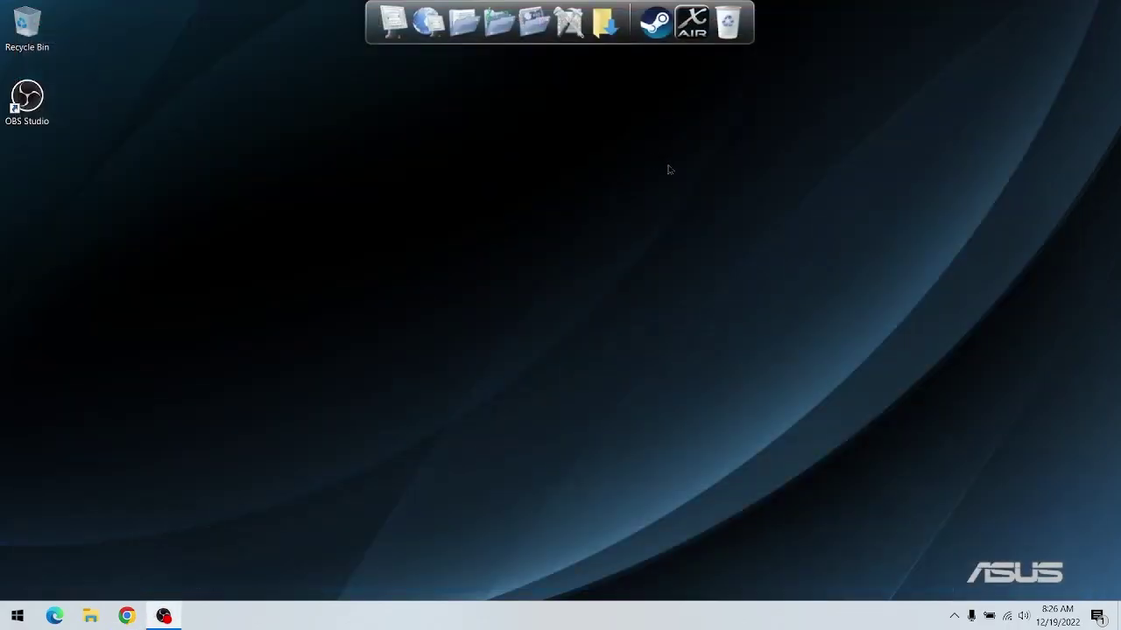
click(1103, 12)
click(603, 28)
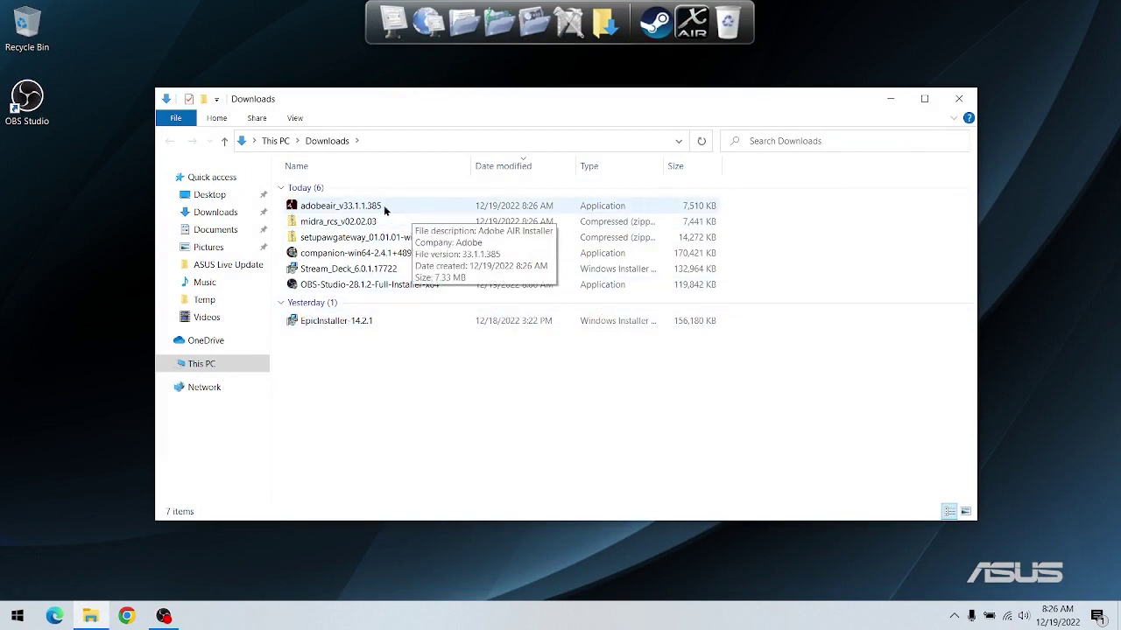
click(357, 206)
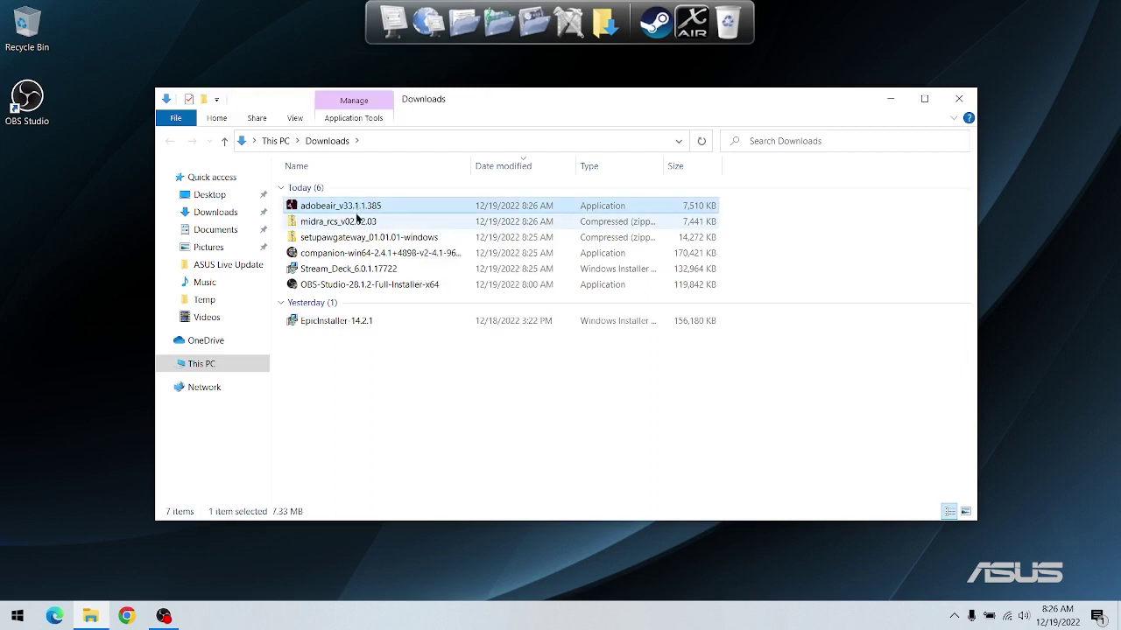
click(355, 222)
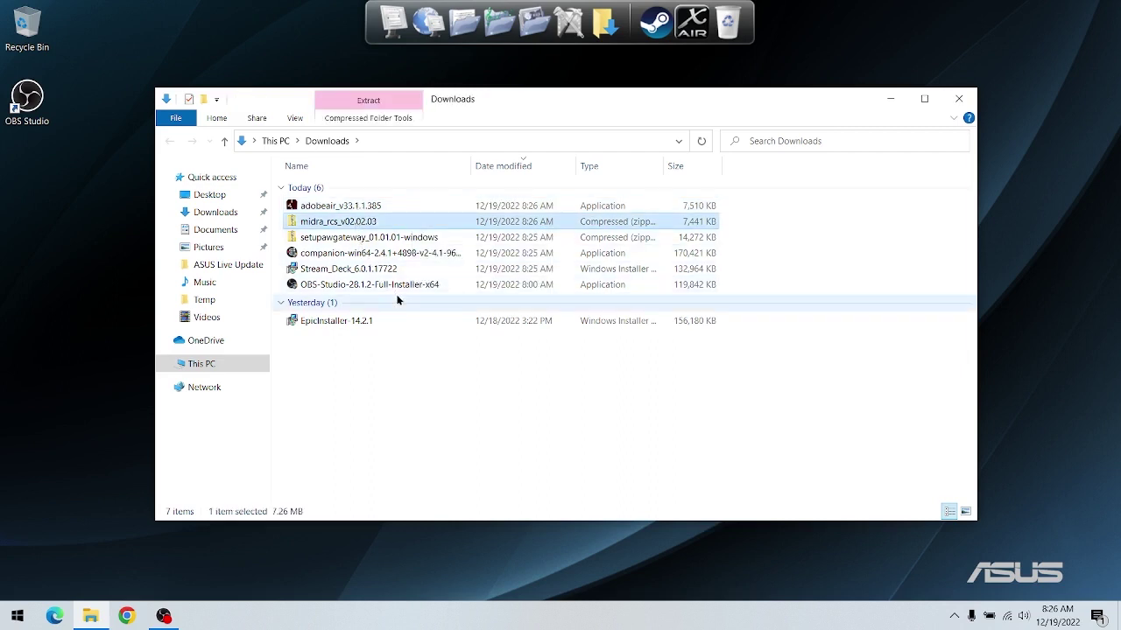
click(387, 204)
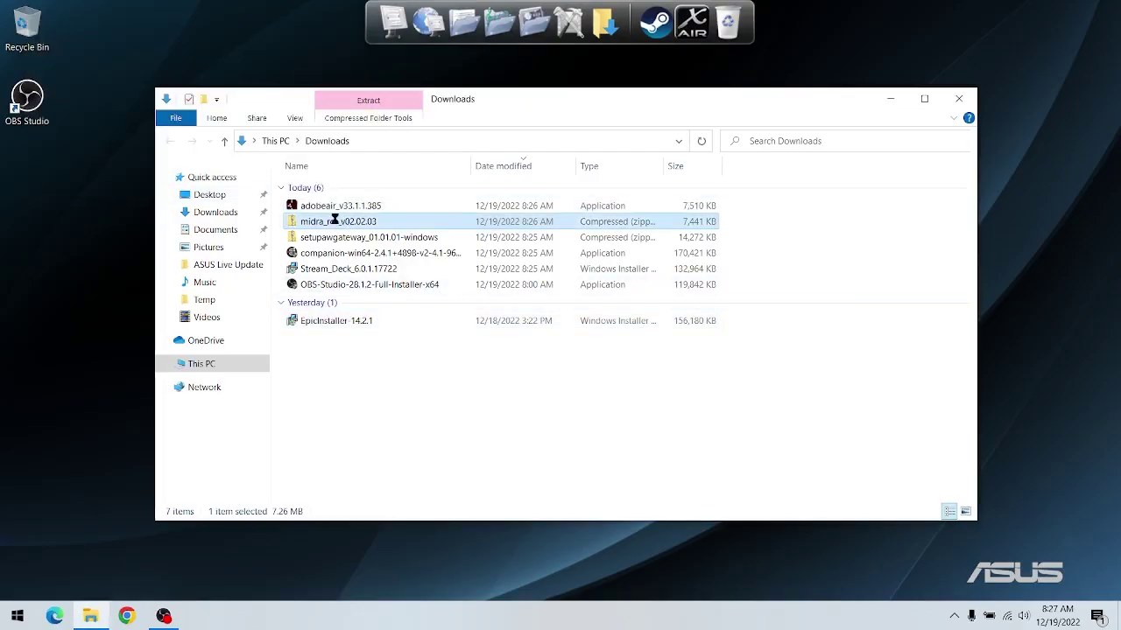
double_click(333, 221)
click(605, 453)
drag(712, 265, 392, 448)
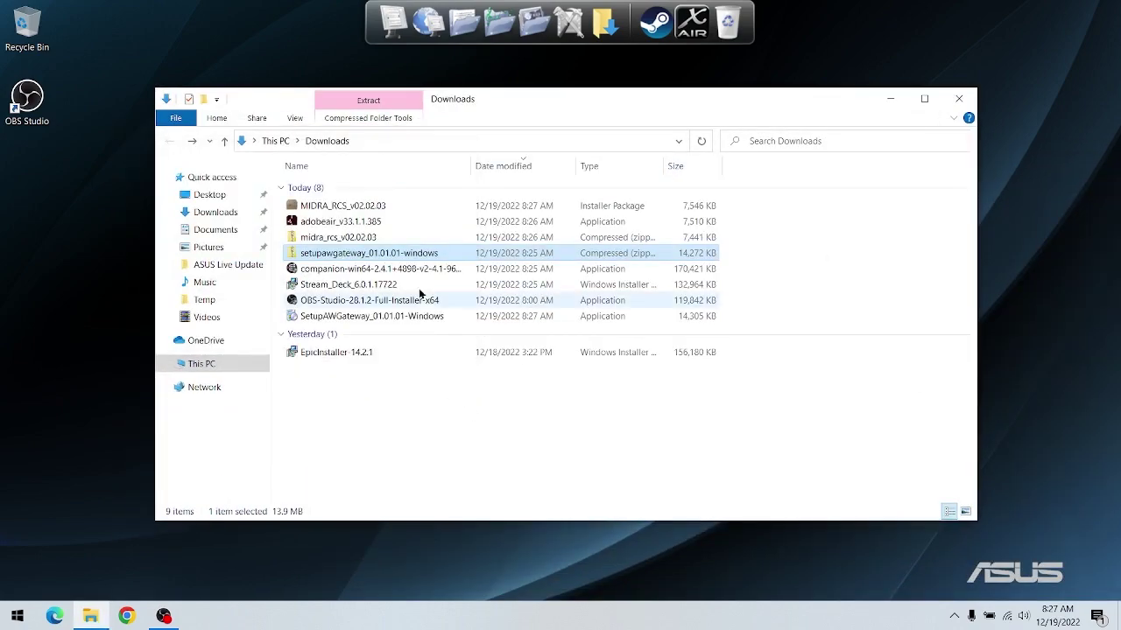
Install Companion and Stream Deck, skip the profiles offer, and run the MIDRA RCS installer.
click(376, 268)
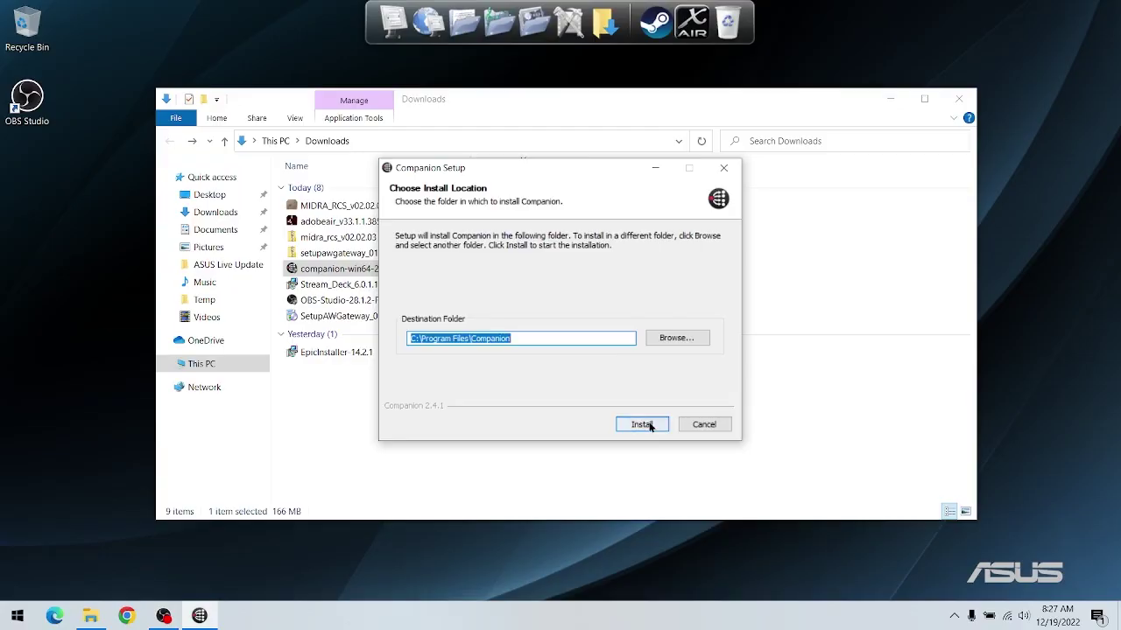
click(649, 425)
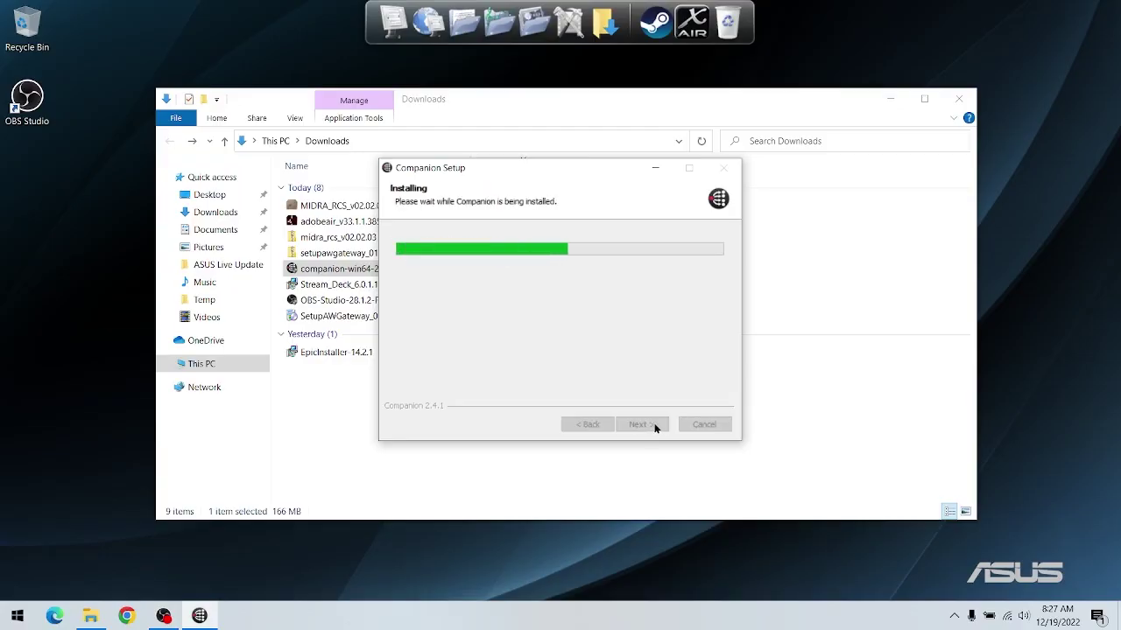
click(642, 424)
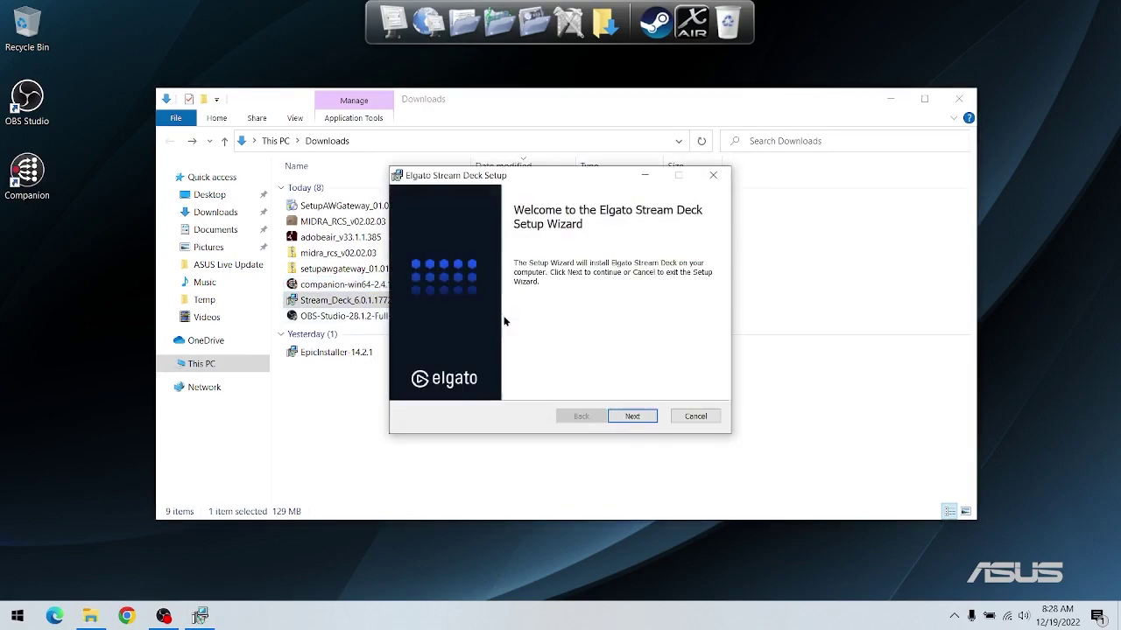
click(648, 425)
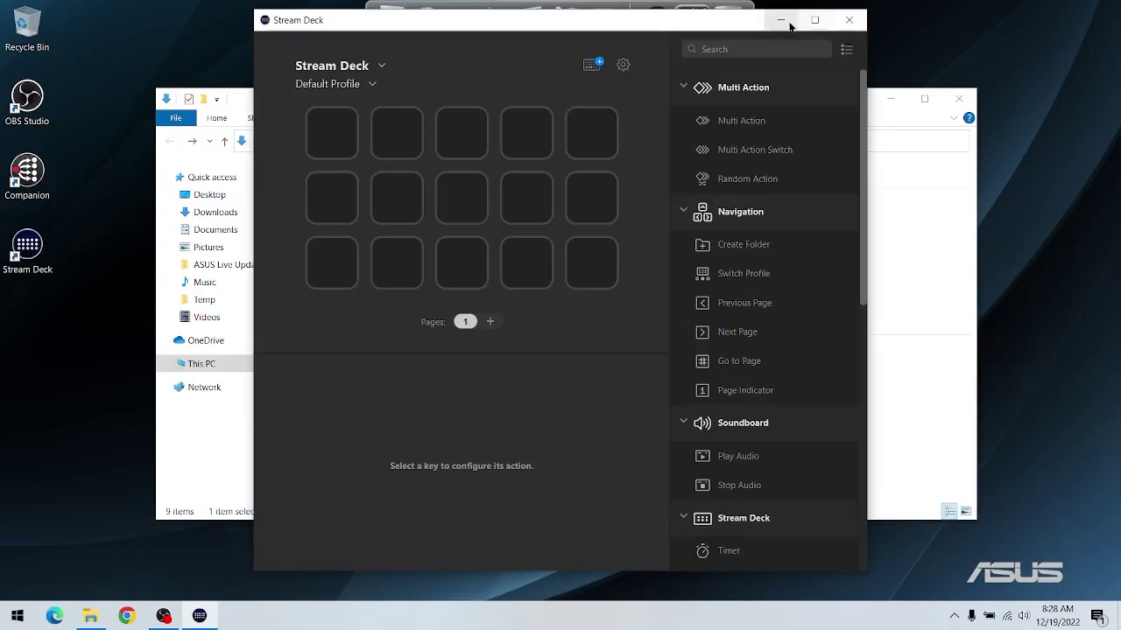
click(790, 25)
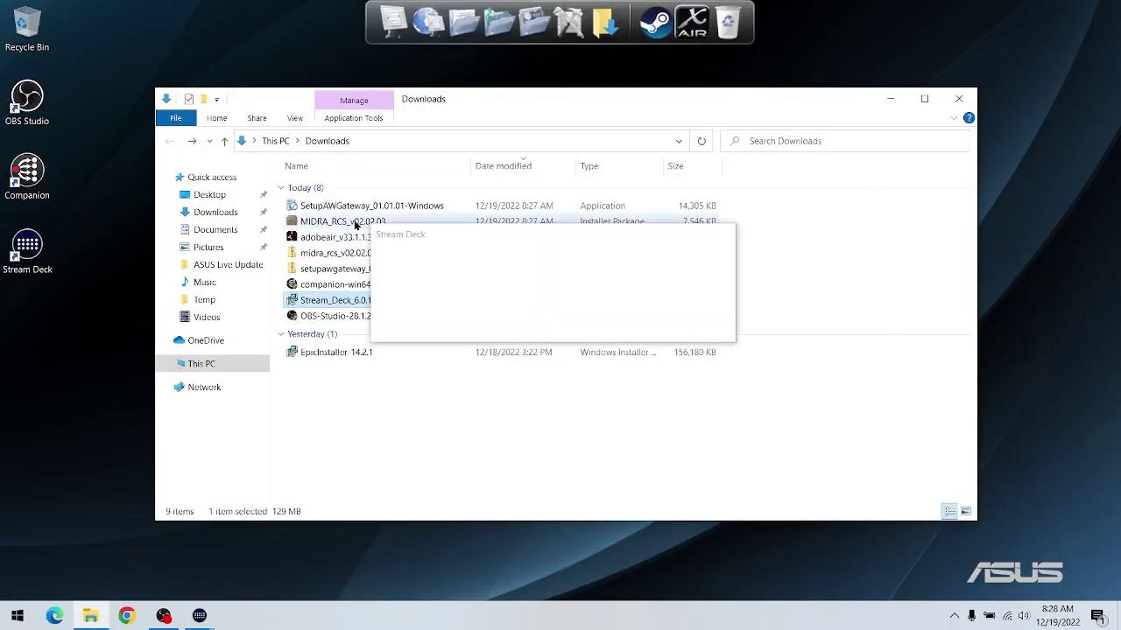
click(684, 326)
double_click(342, 222)
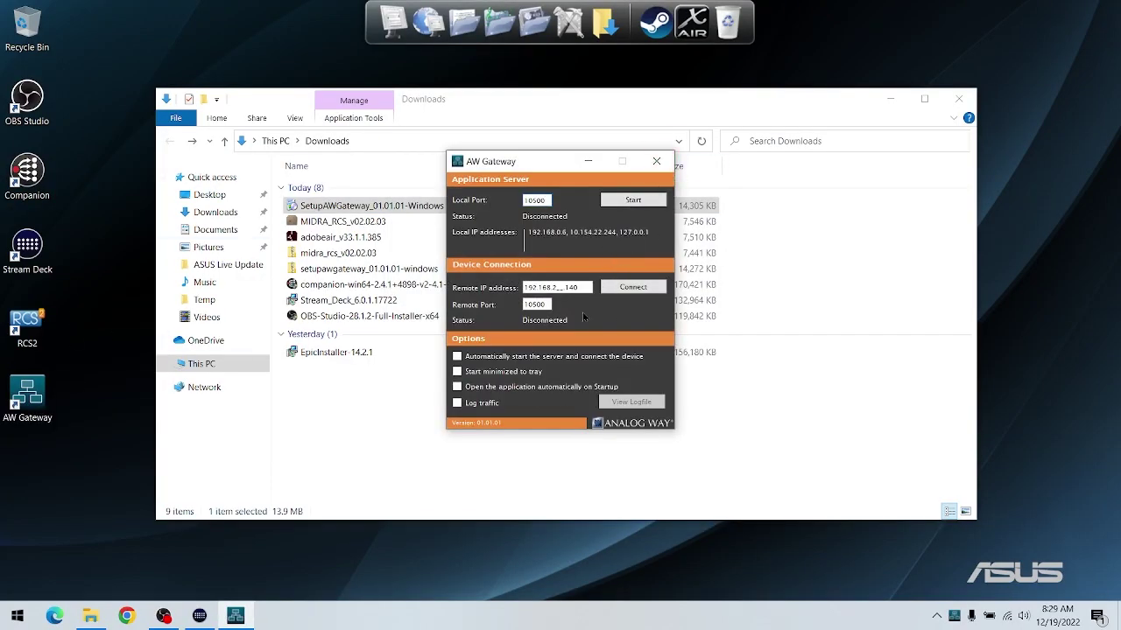
Close AW Gateway to the background and close the Downloads folder.
click(656, 161)
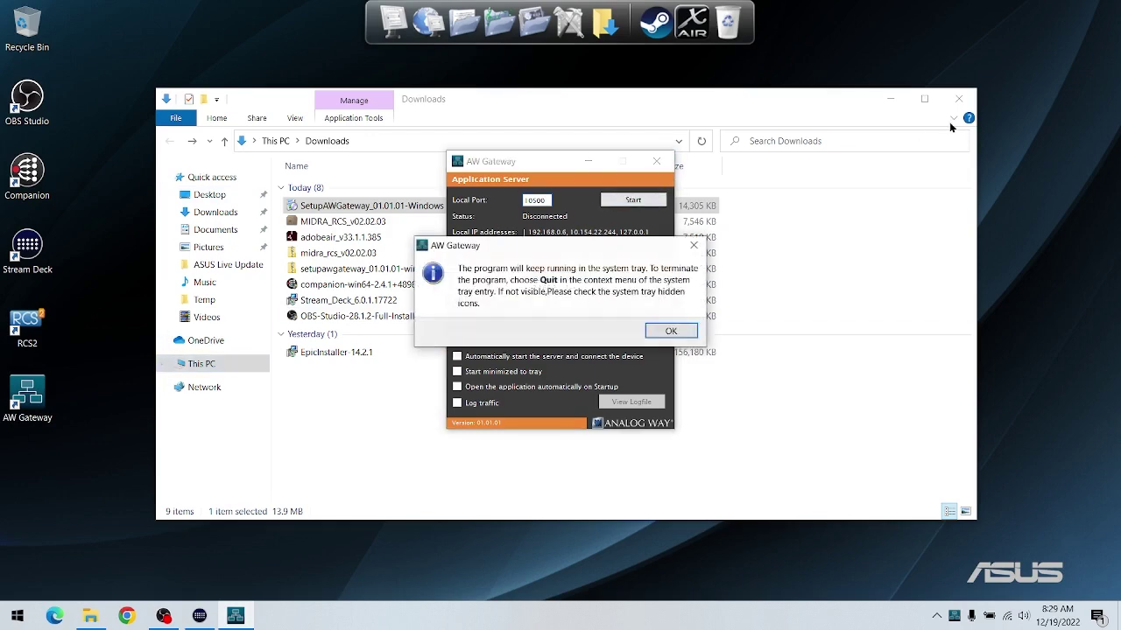
click(671, 331)
click(959, 98)
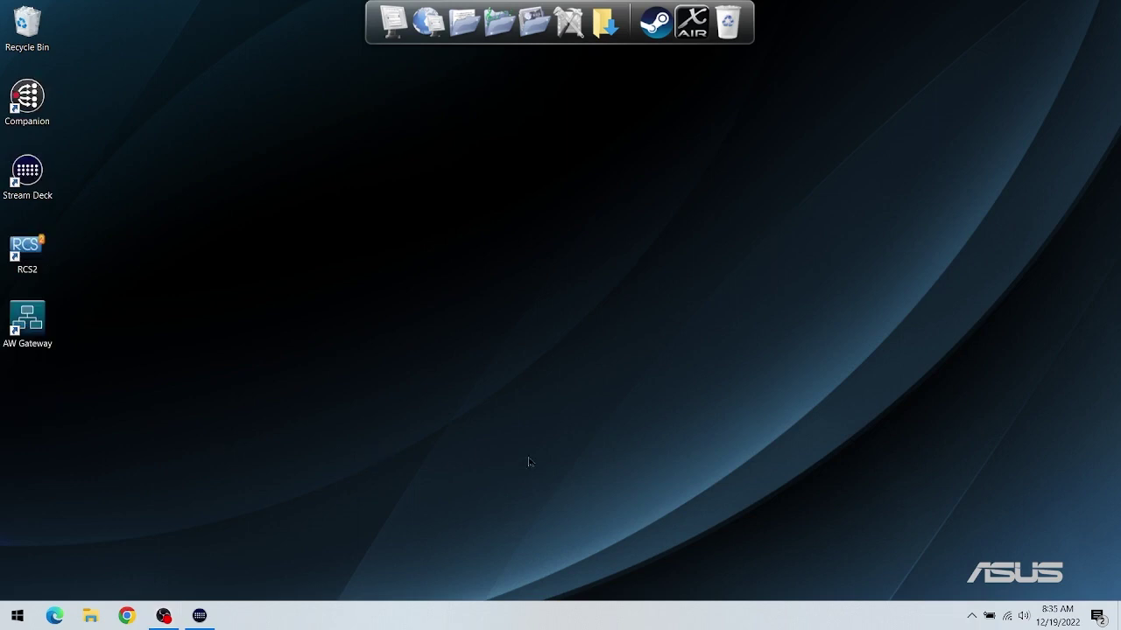
Open the Ethernet adapter's IPv4 properties from the network settings.
click(1007, 615)
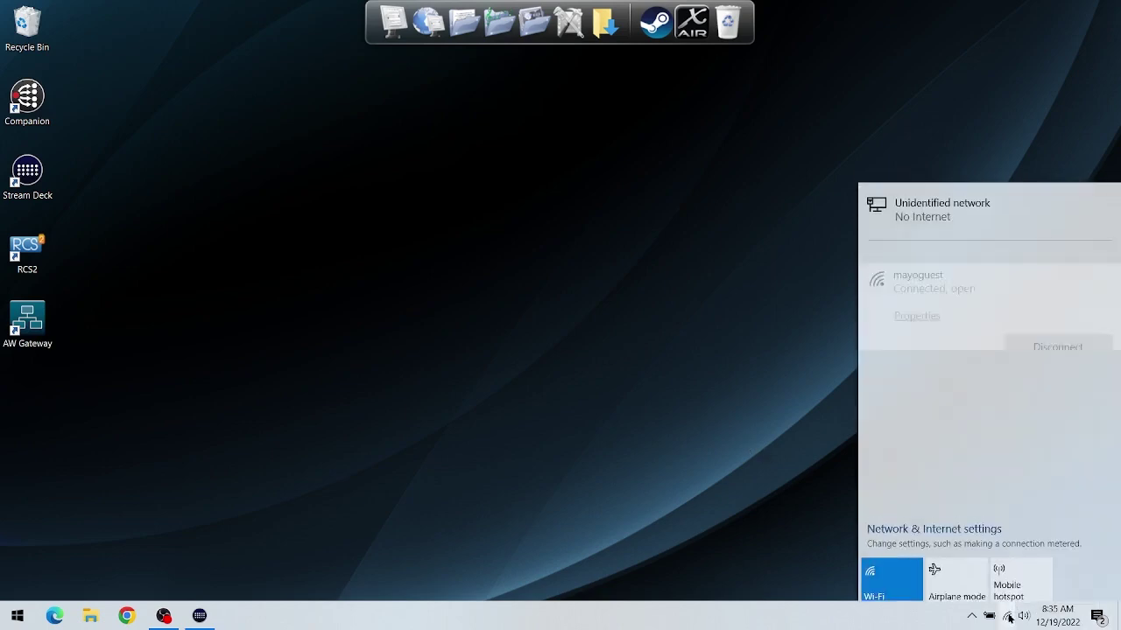
click(945, 201)
click(368, 200)
right_click(463, 201)
click(506, 339)
click(396, 391)
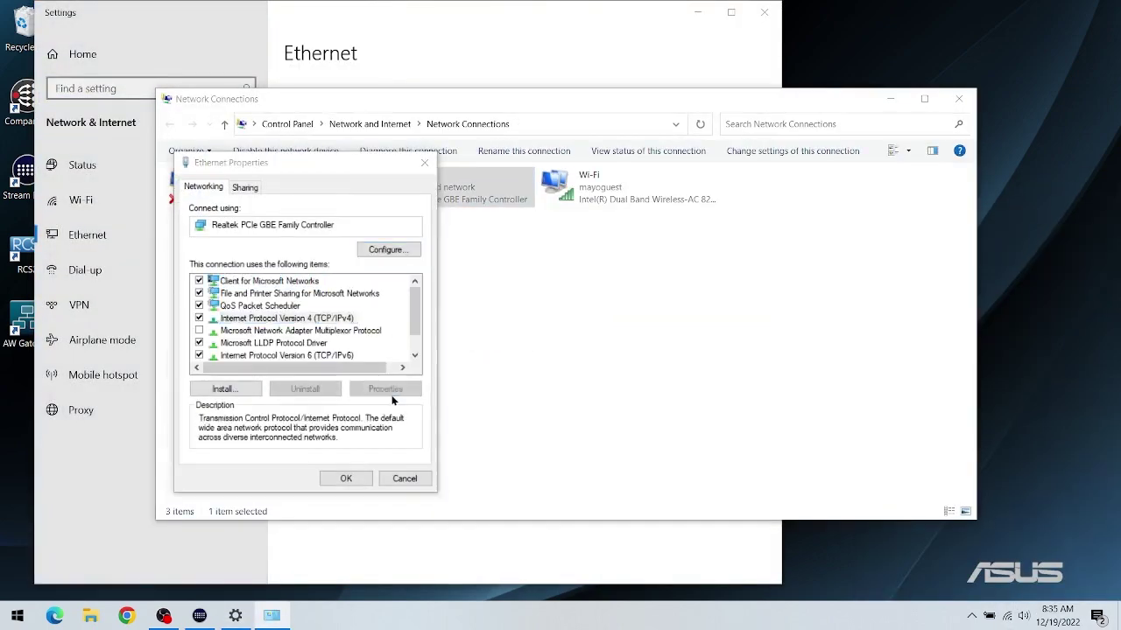
Set static IP 192.168.2.14 with mask 255.255.255.0 and save.
click(225, 323)
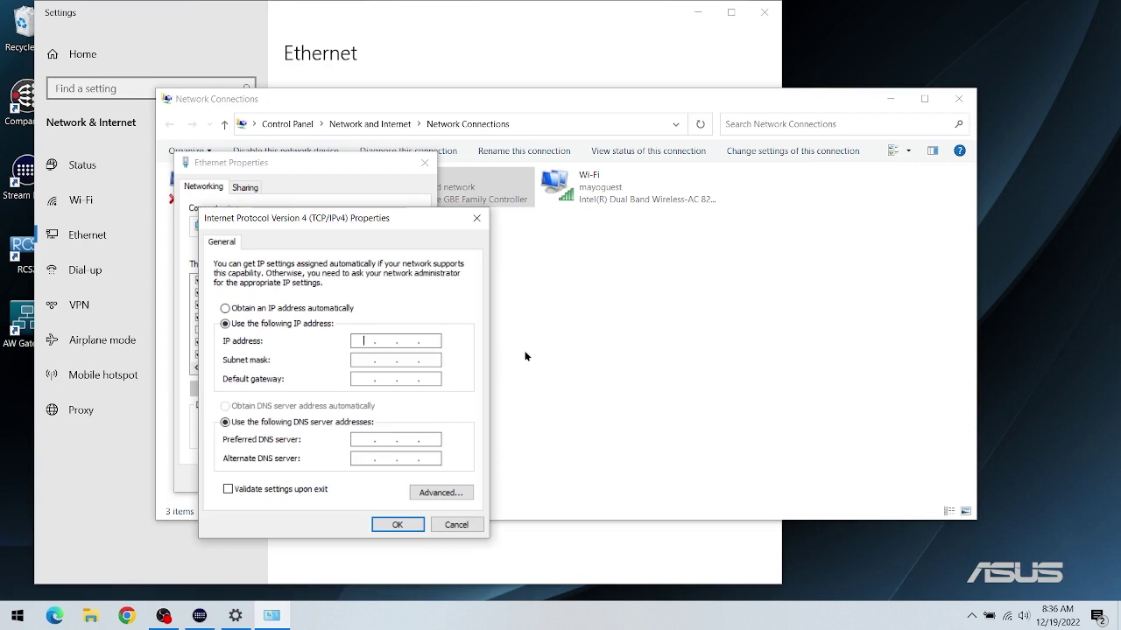
text(192 . 168 . 2 . 014)
key(Tab)
key(Tab)
text(192 . 168)
key(Tab)
click(412, 526)
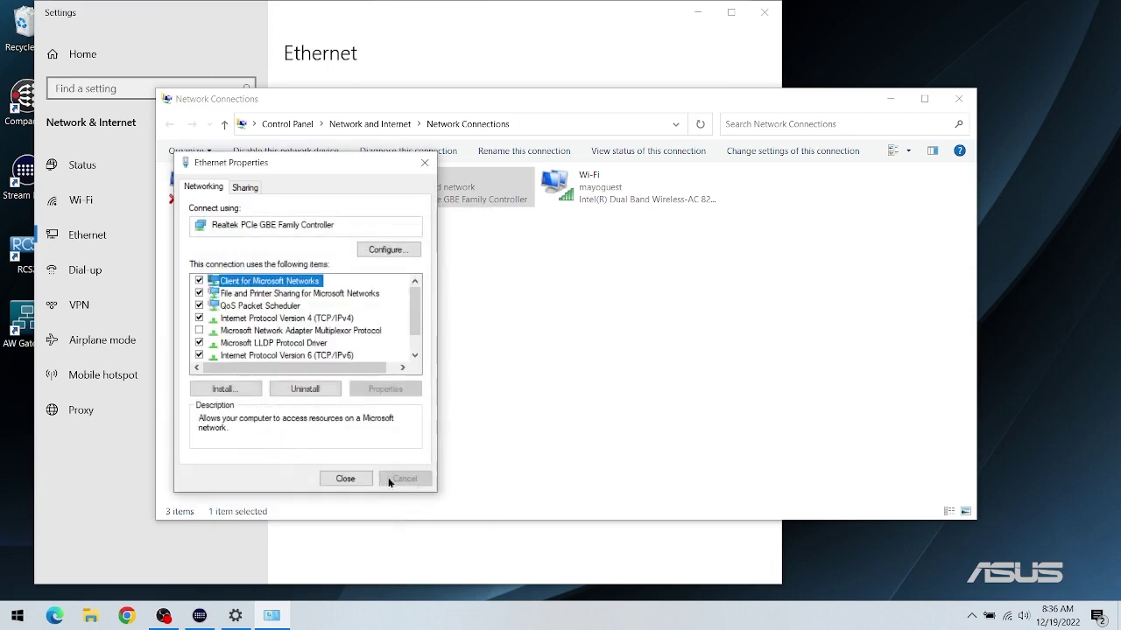
click(355, 476)
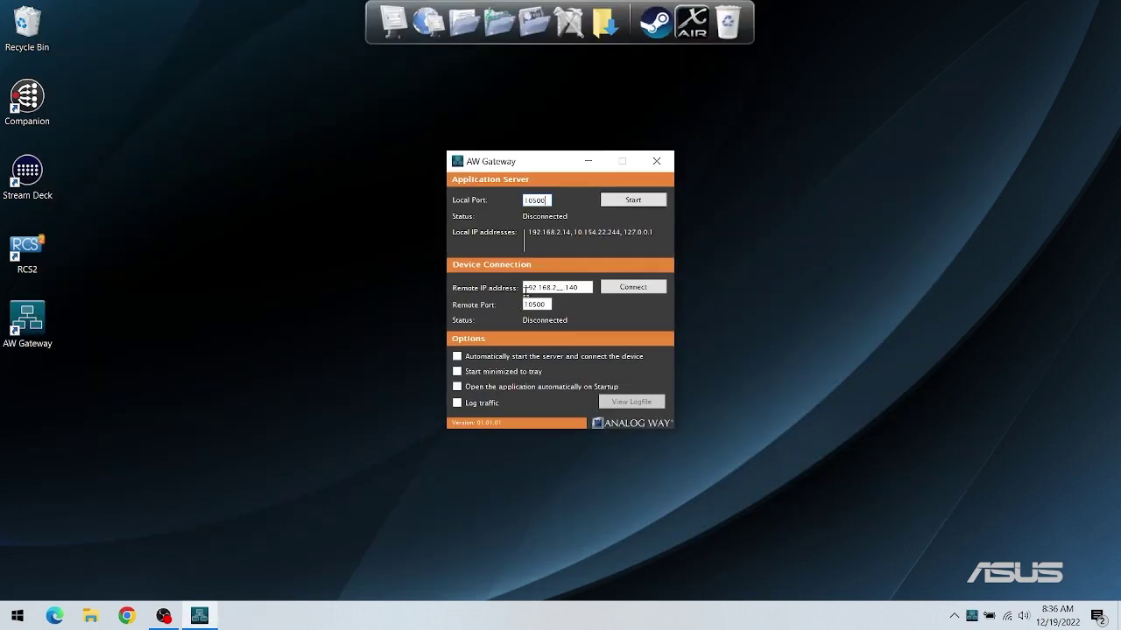
click(642, 295)
click(625, 203)
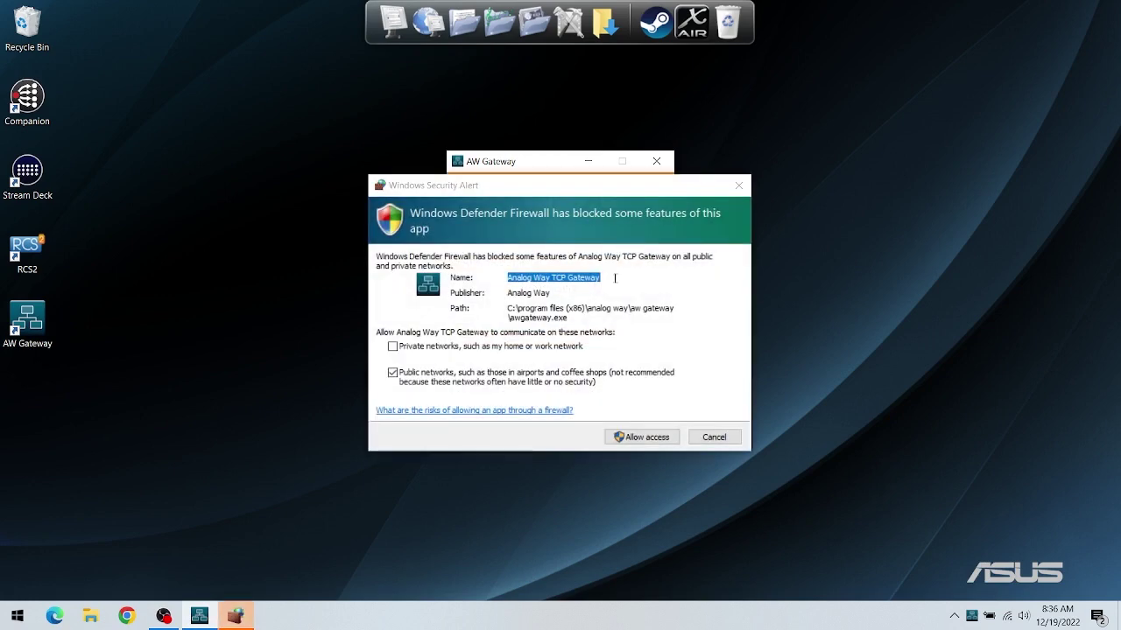
click(635, 438)
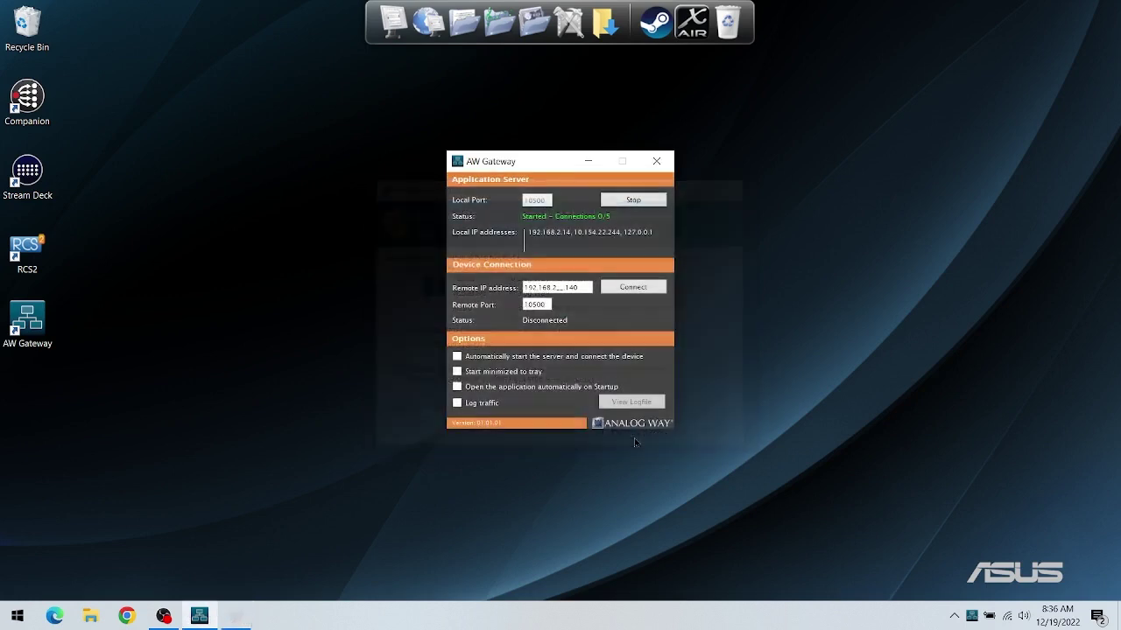
click(633, 288)
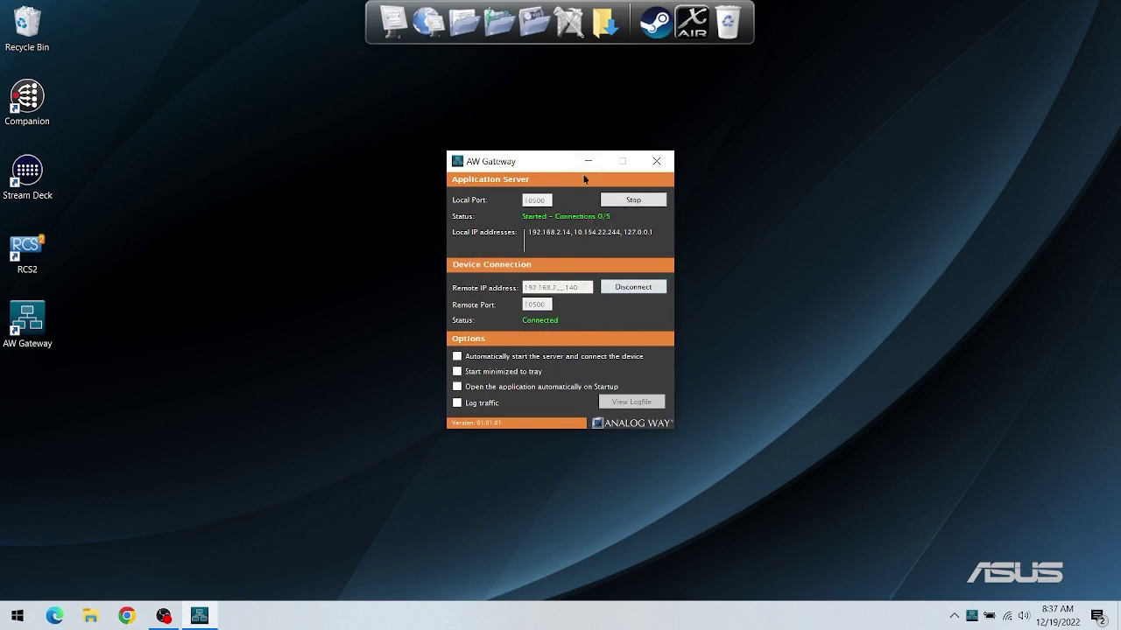
drag(563, 160, 1006, 16)
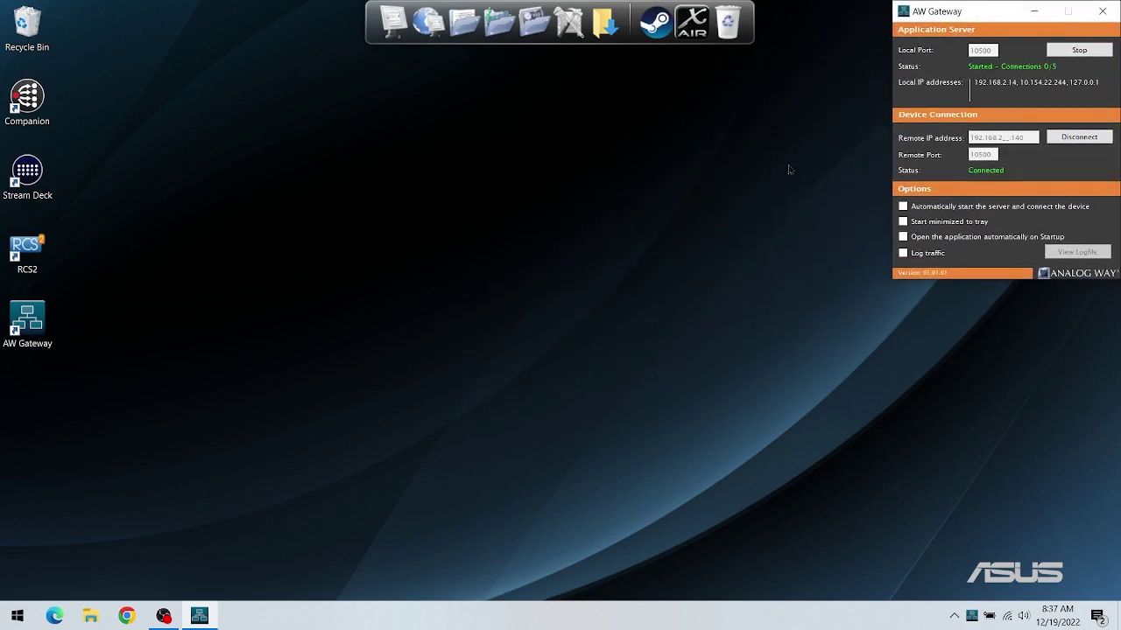
Launch RCS2 and set its remote address to 127.0.0.1 on port 10500.
double_click(31, 250)
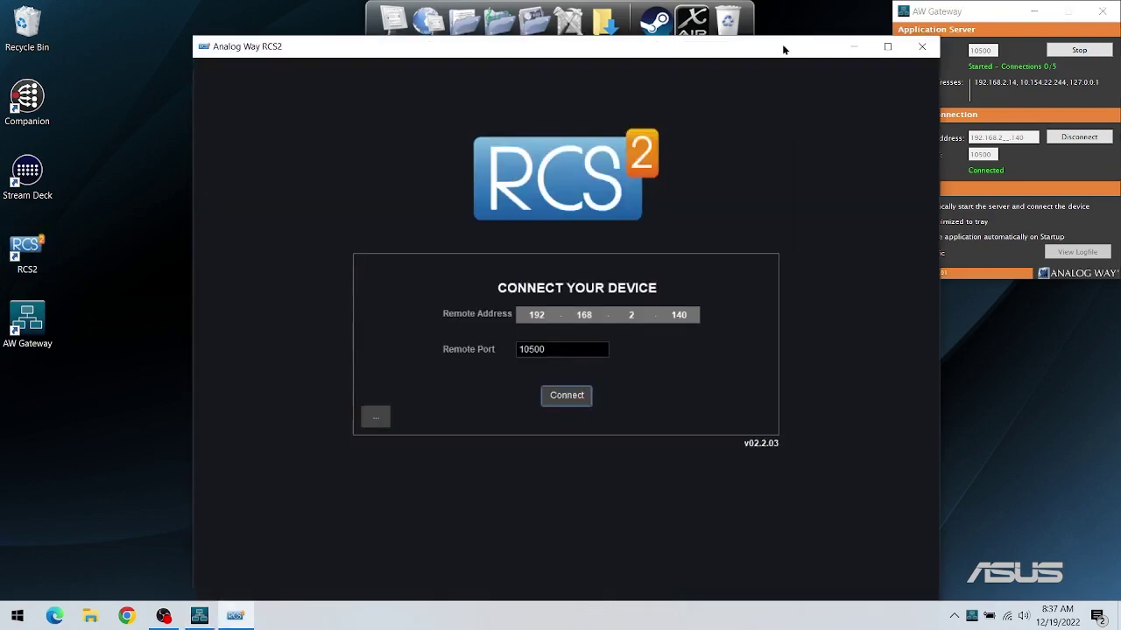
drag(783, 49, 663, 15)
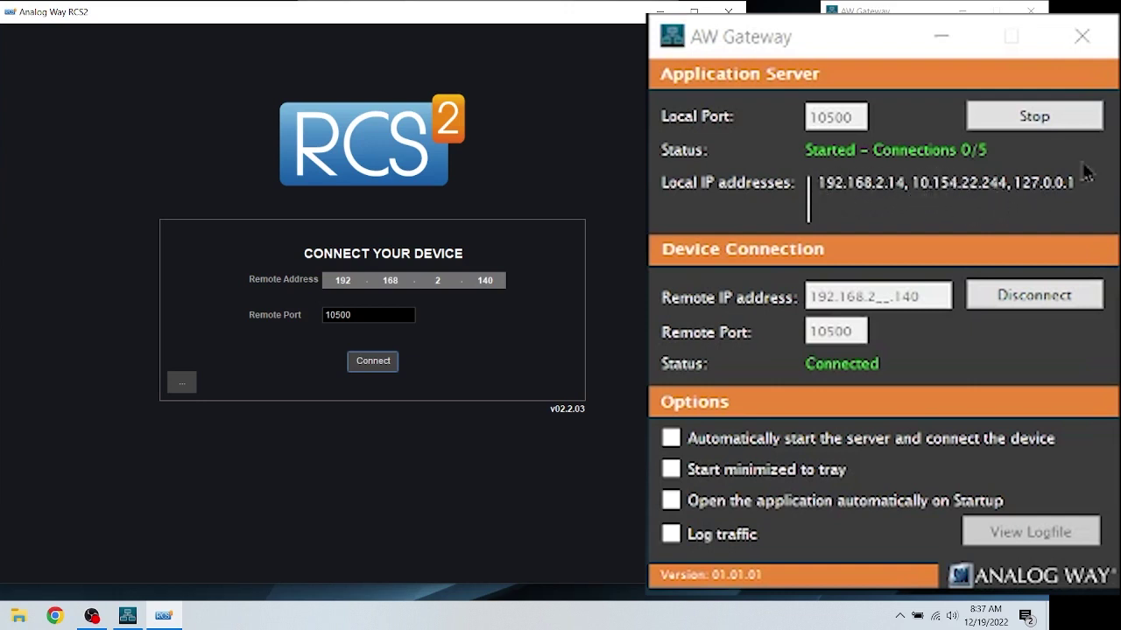
click(342, 280)
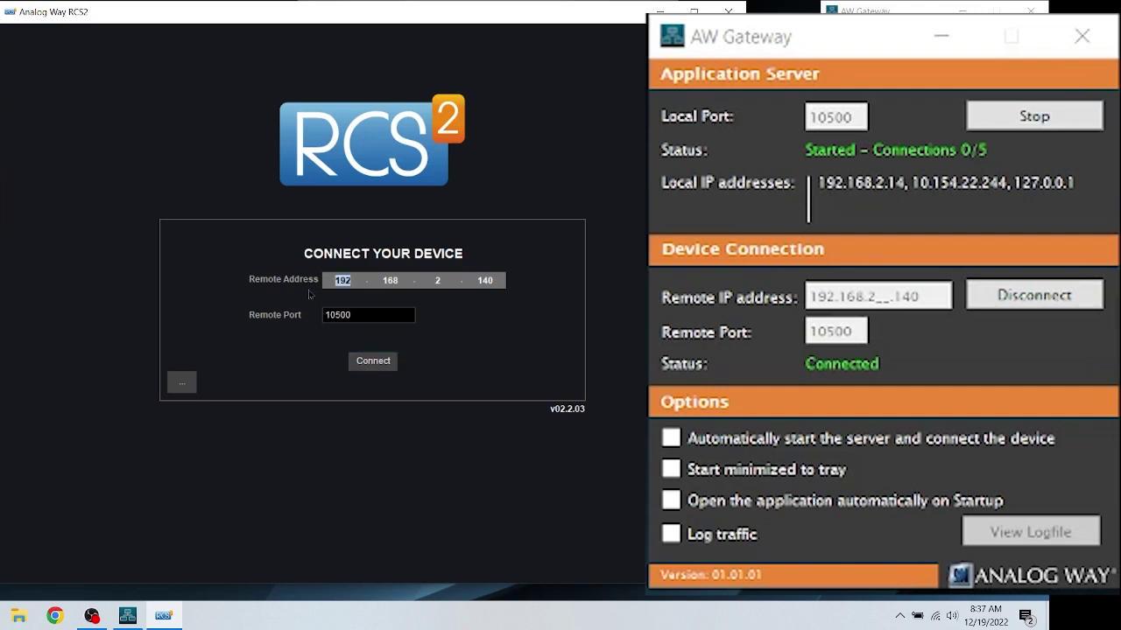
text(127.0.0.1)
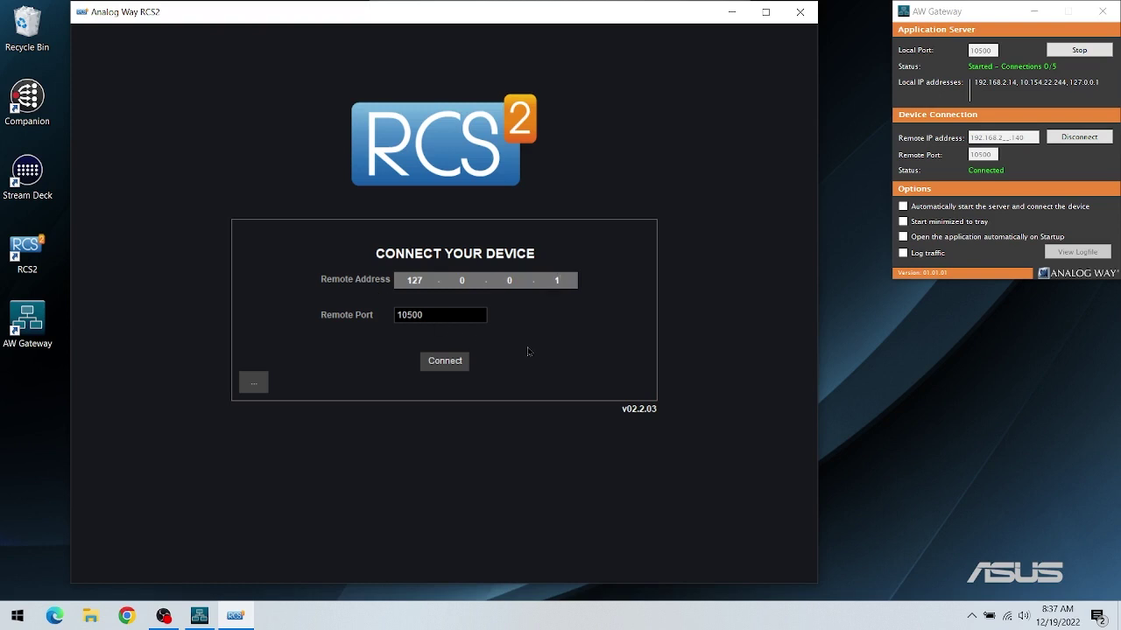
Connect RCS2 to the QVU150, switch to Live mode, and maximize with previews enlarged.
click(460, 361)
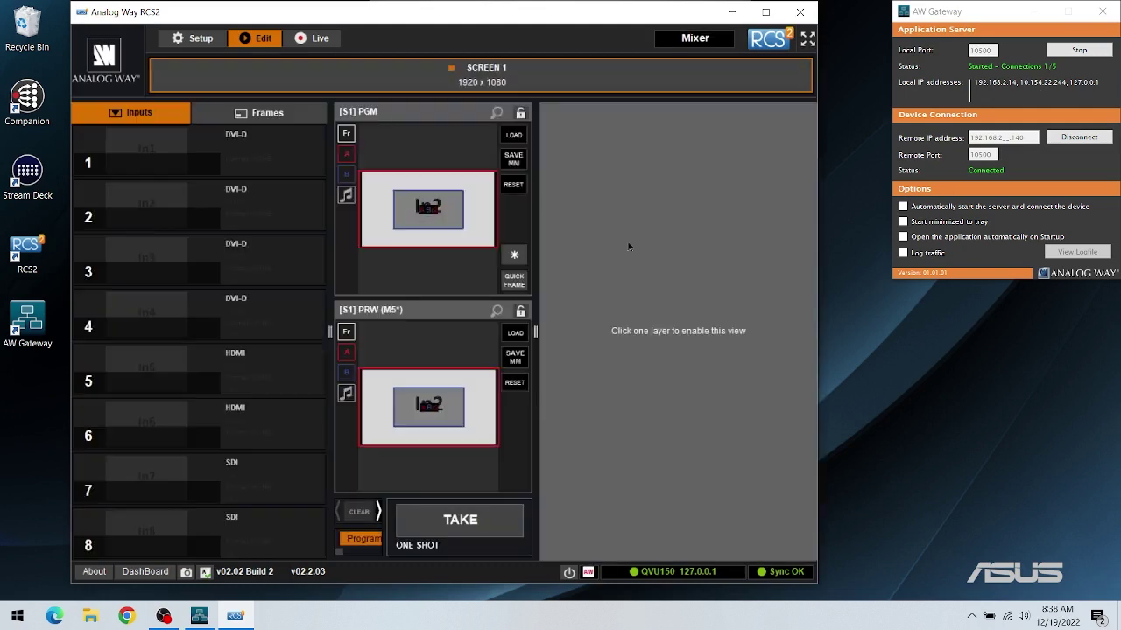
mouse_move(282, 402)
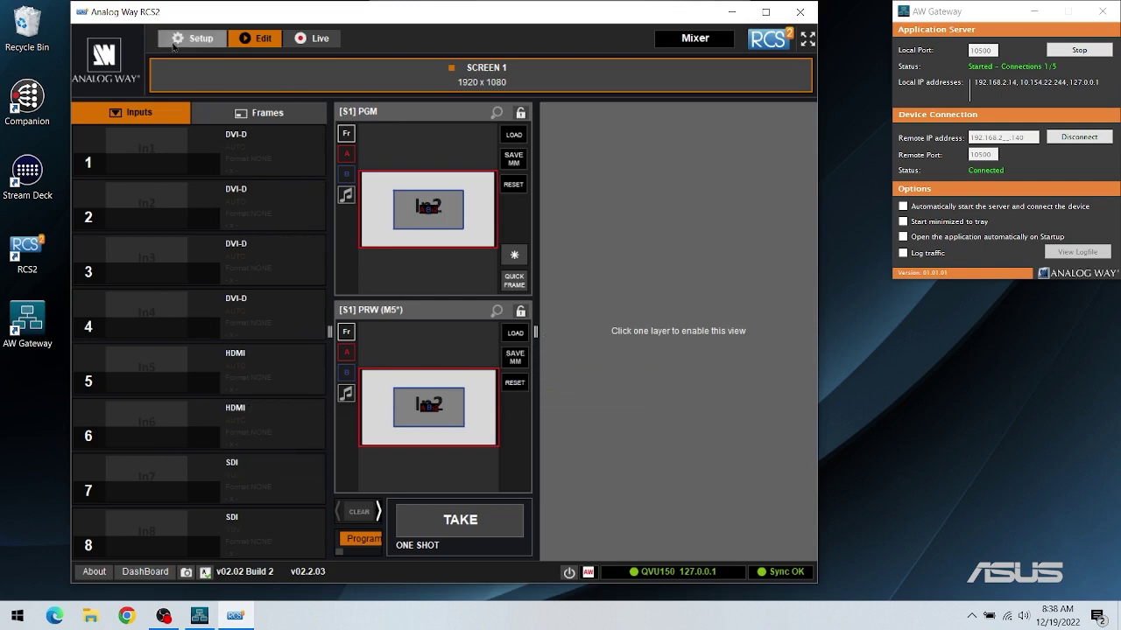
click(313, 39)
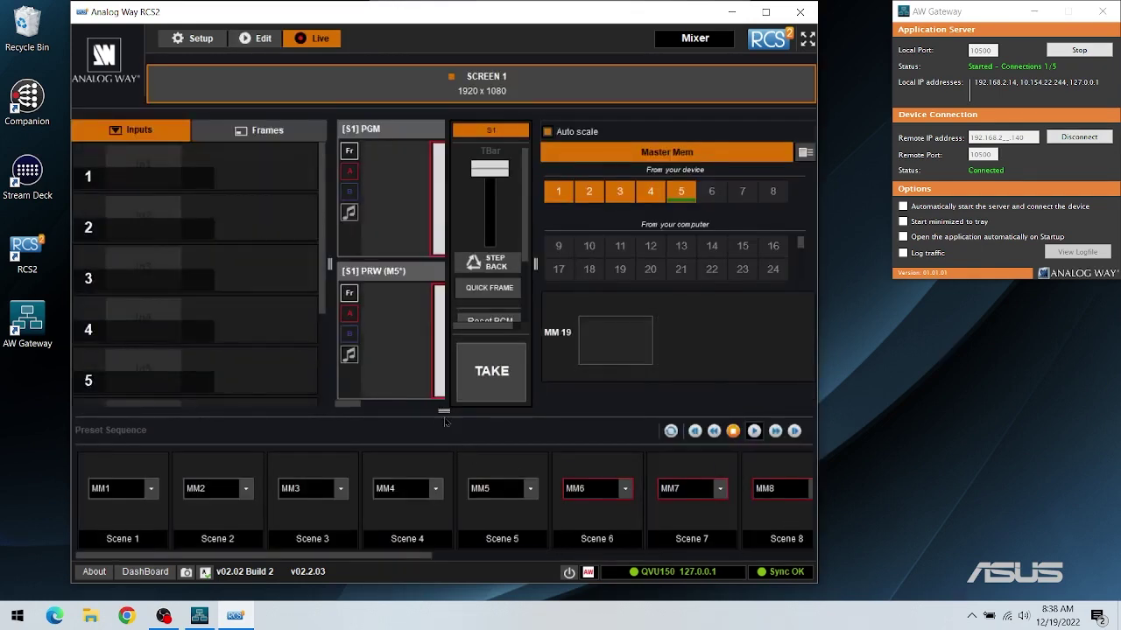
drag(444, 411, 444, 553)
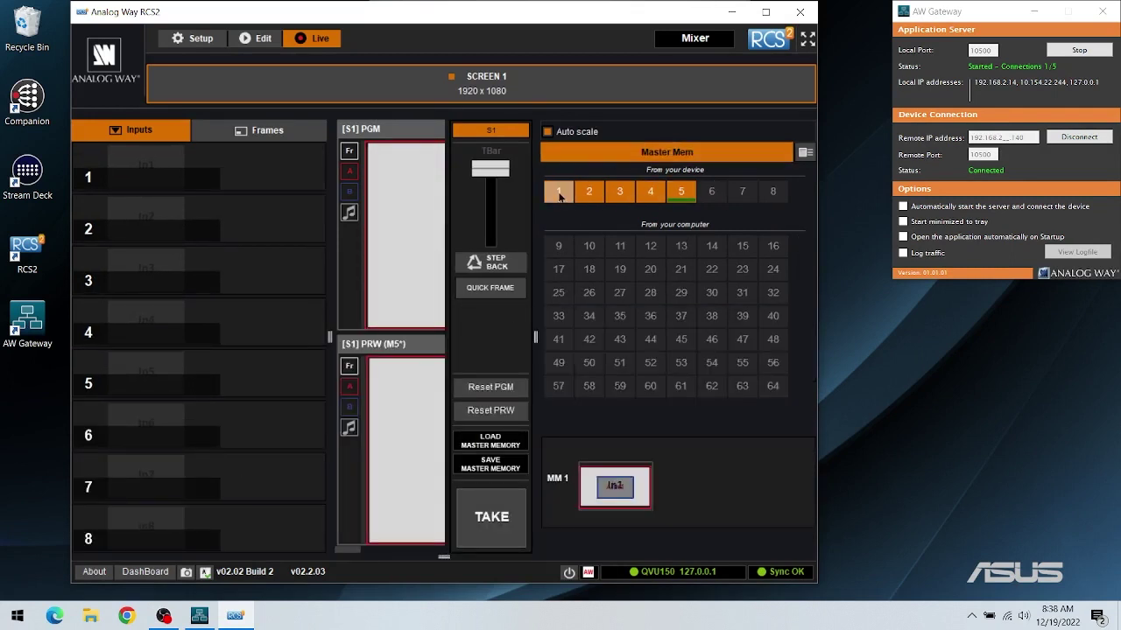
click(765, 11)
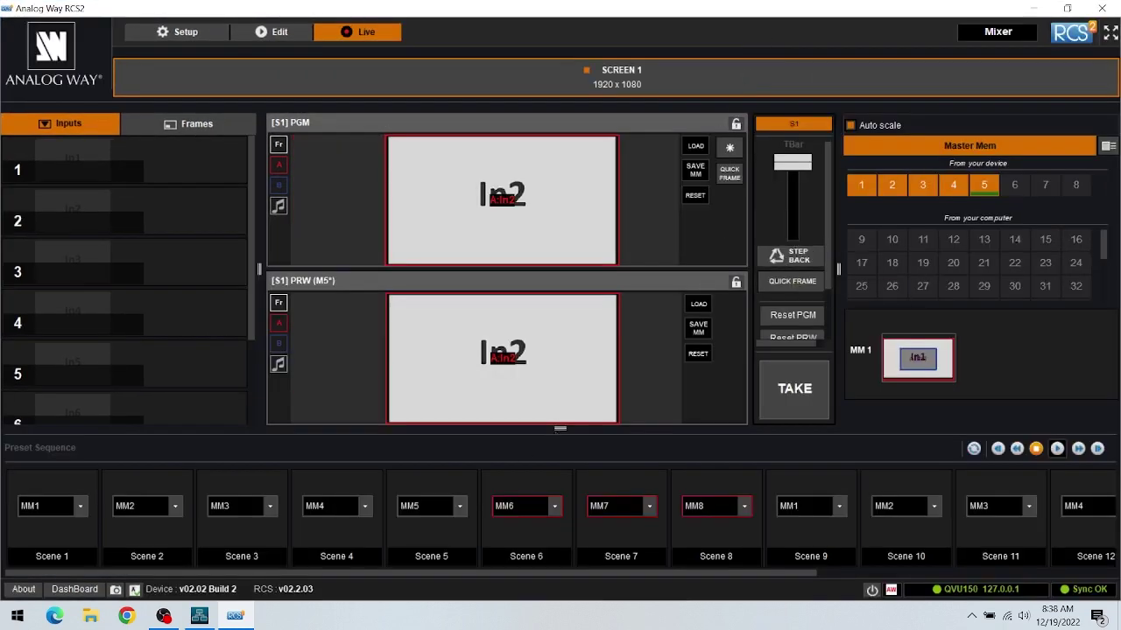
drag(559, 435, 565, 604)
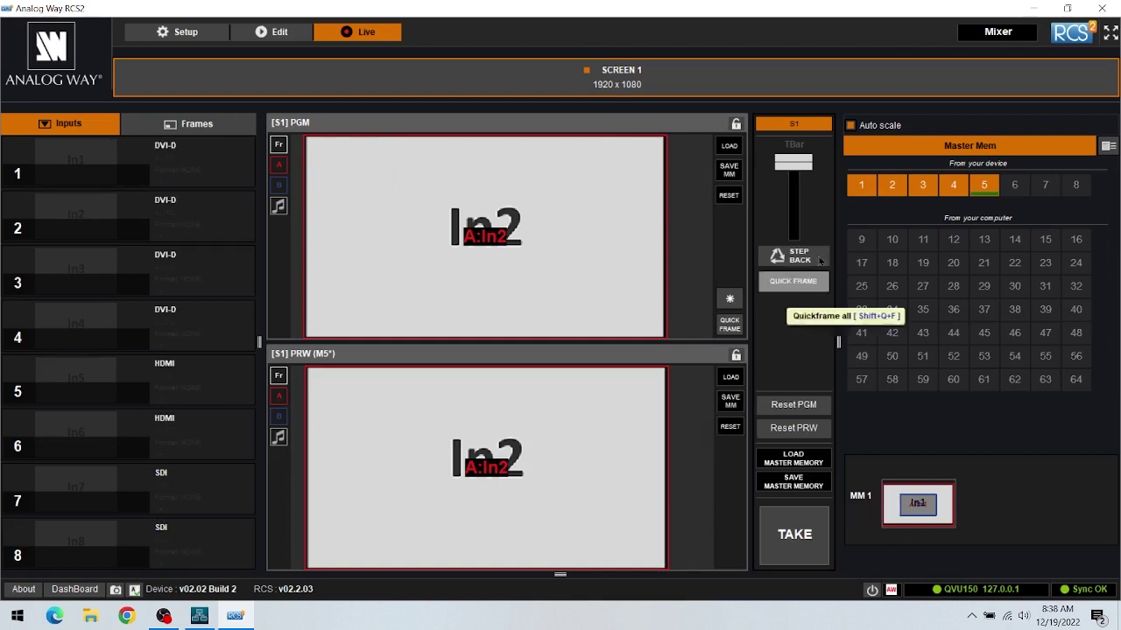
Load Master Memories 1 through 5 into preview, ending on Memory 5 (In5).
click(550, 359)
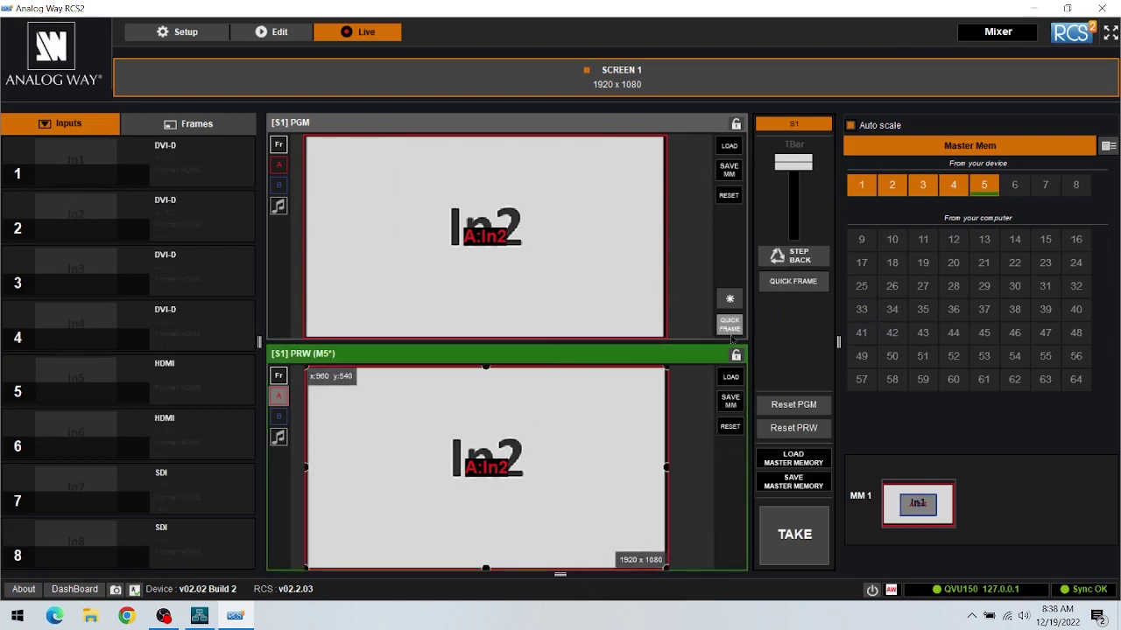
click(861, 187)
click(891, 186)
click(922, 186)
click(953, 186)
click(973, 186)
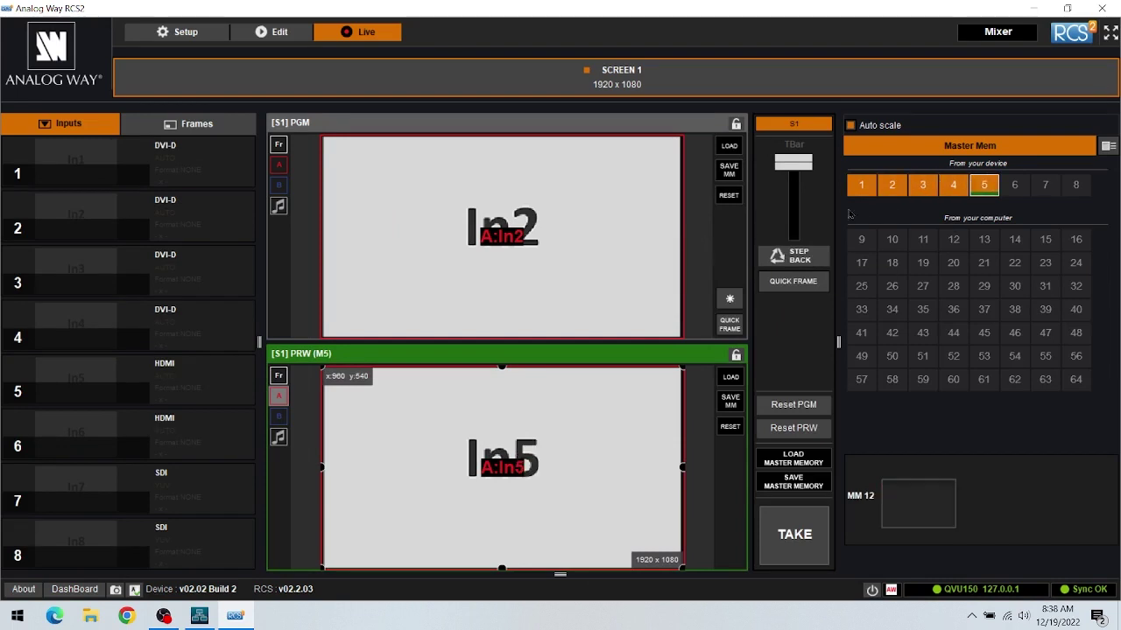
Start Companion v2.4.1, allow it through the firewall, and launch its web admin page.
click(1036, 12)
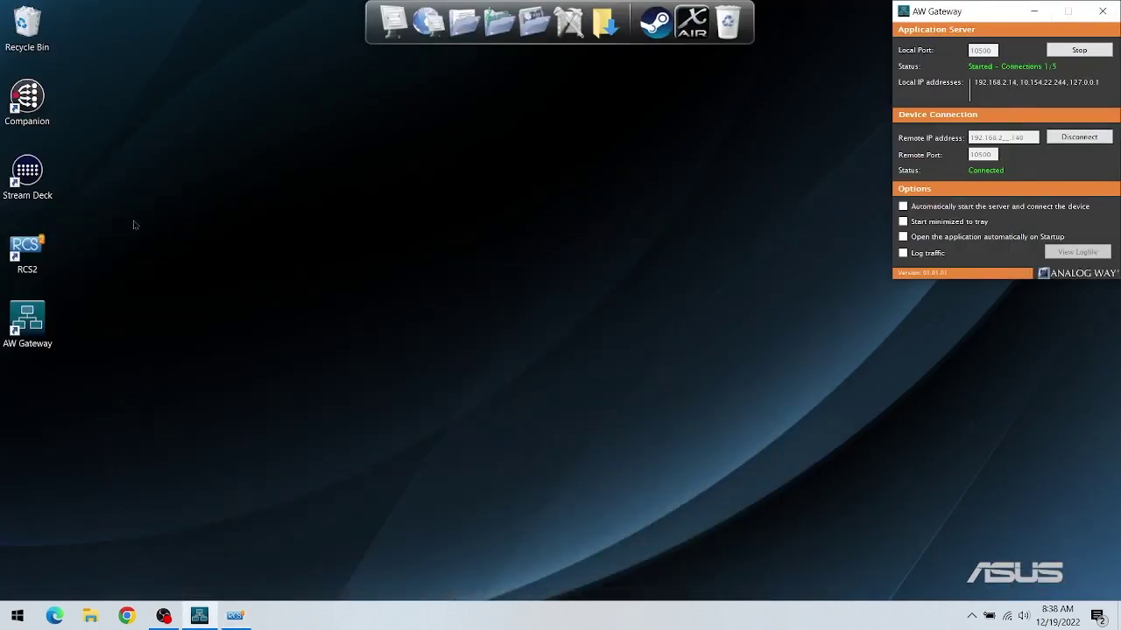
double_click(27, 98)
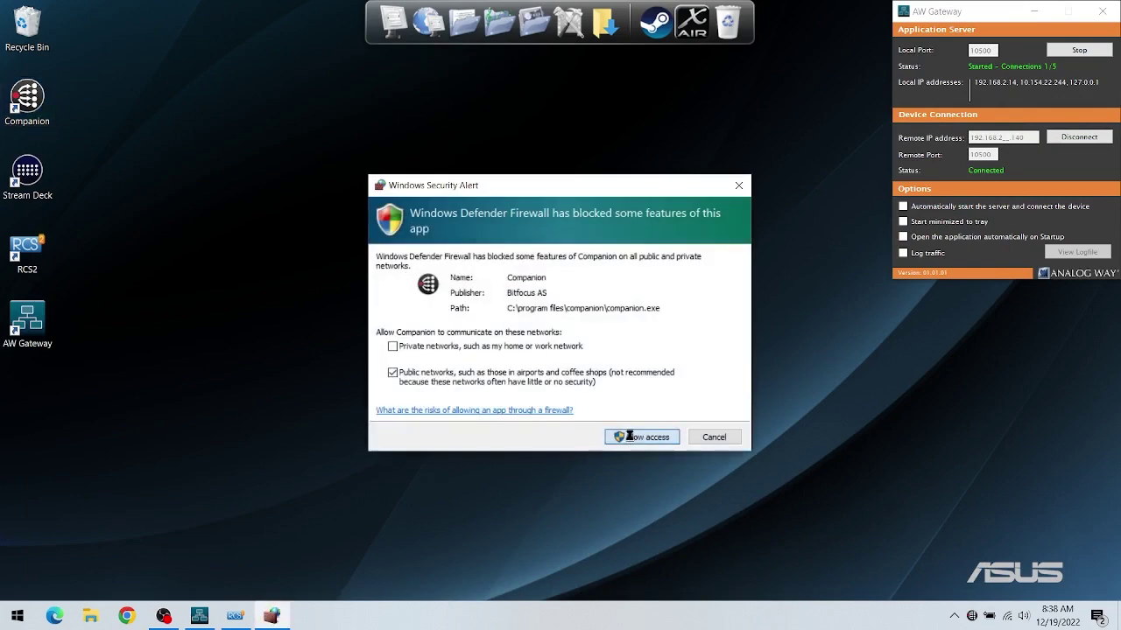
click(631, 437)
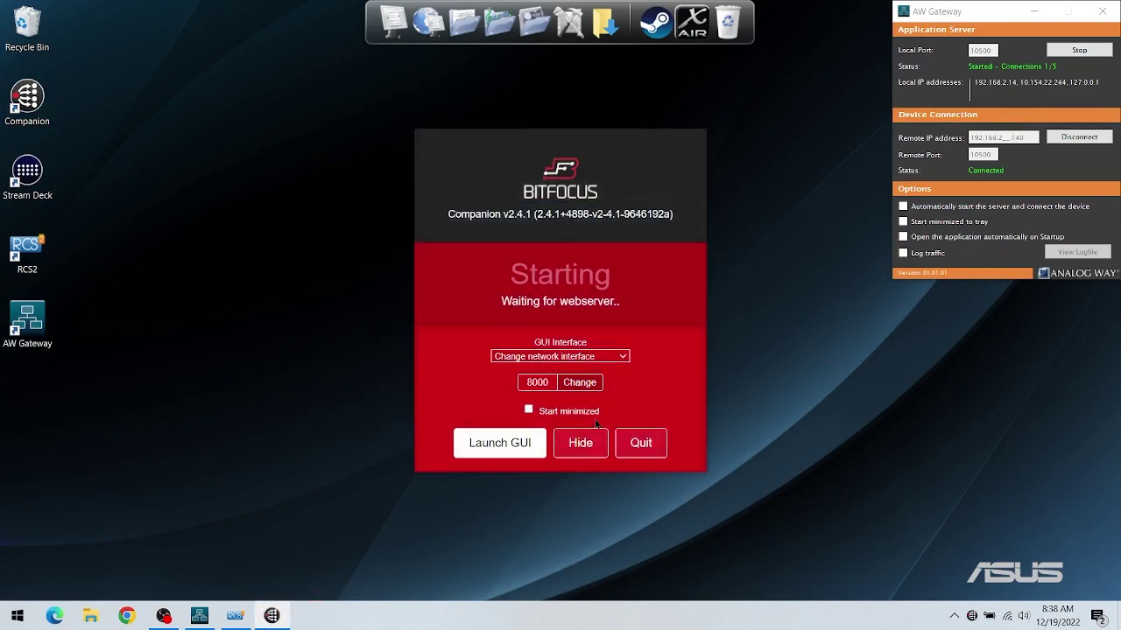
click(526, 436)
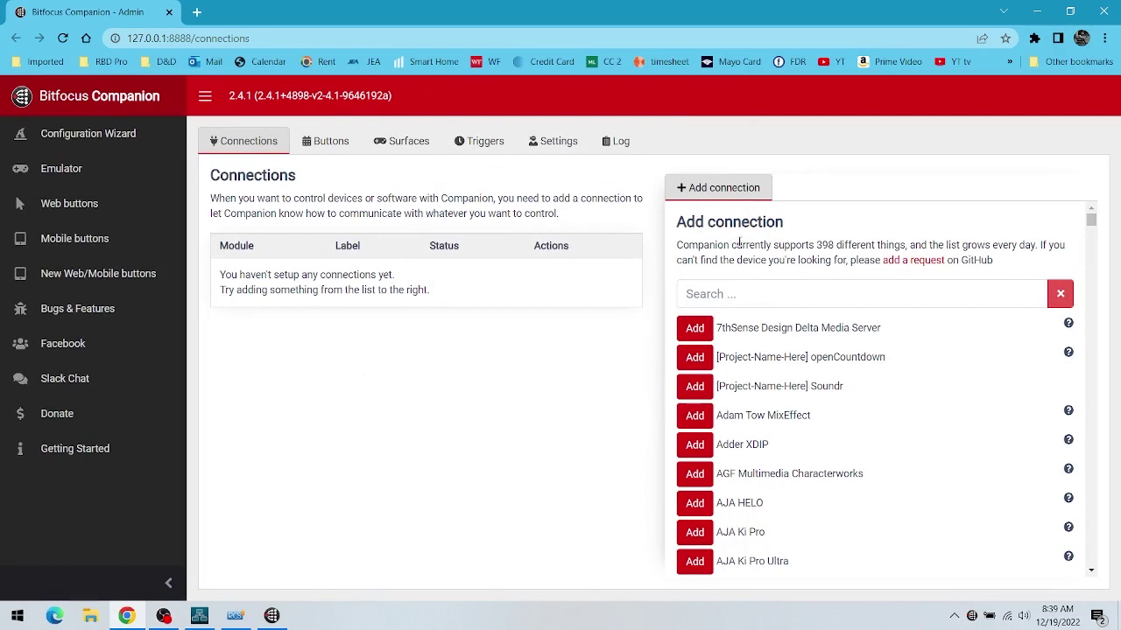
Filter the supported devices by 'analog way' and browse the Analog Way models.
click(746, 293)
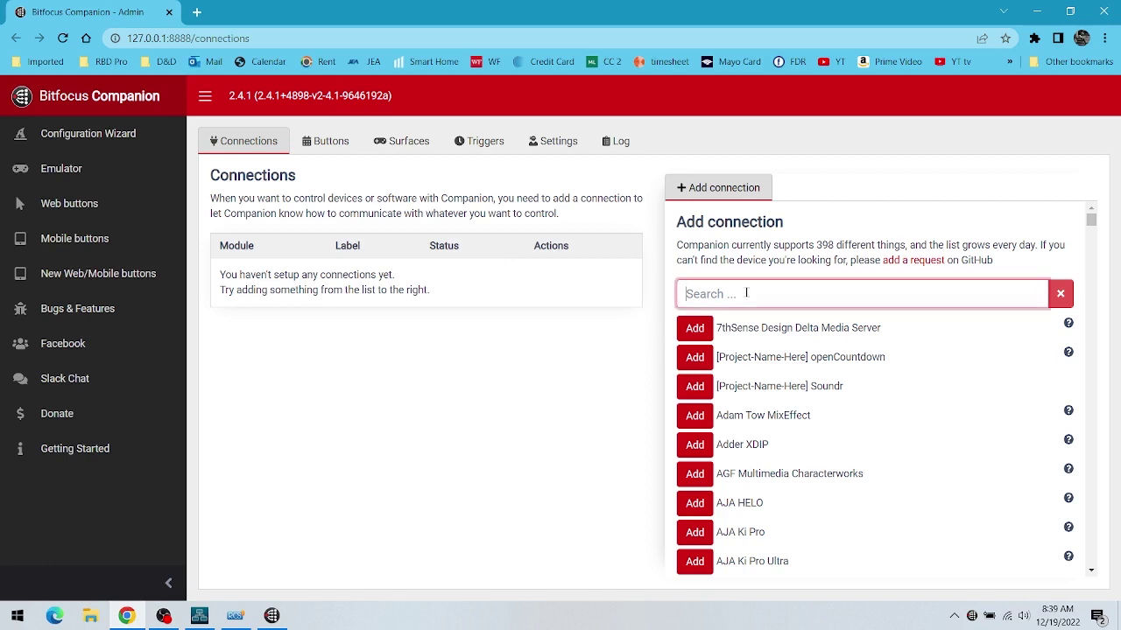
scroll(850, 411, down, 8)
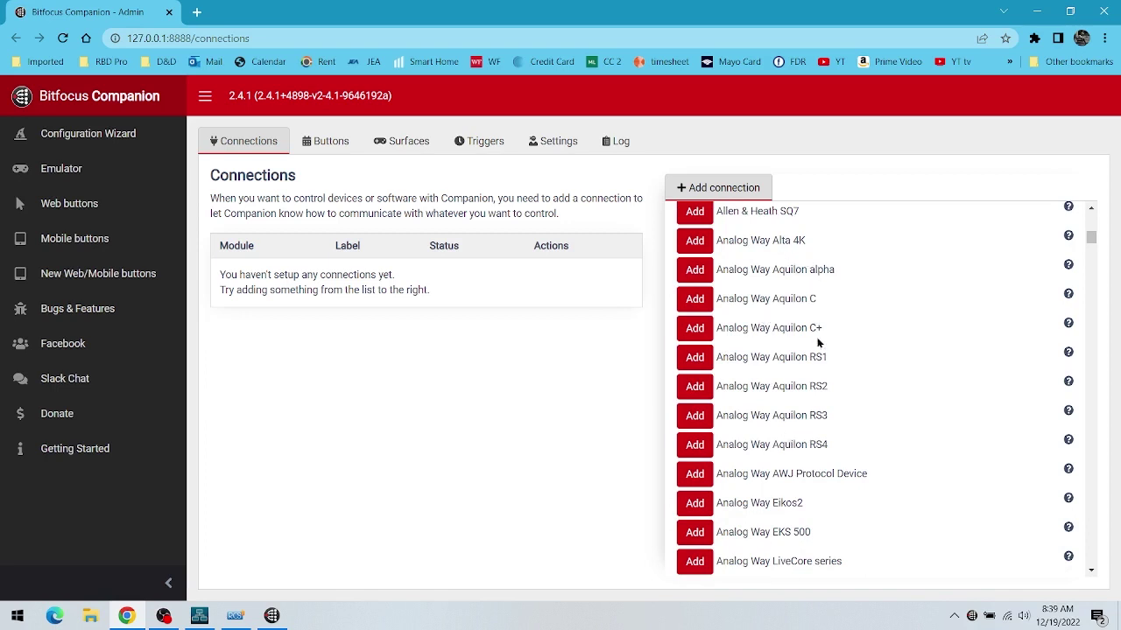
scroll(833, 519, down, 1)
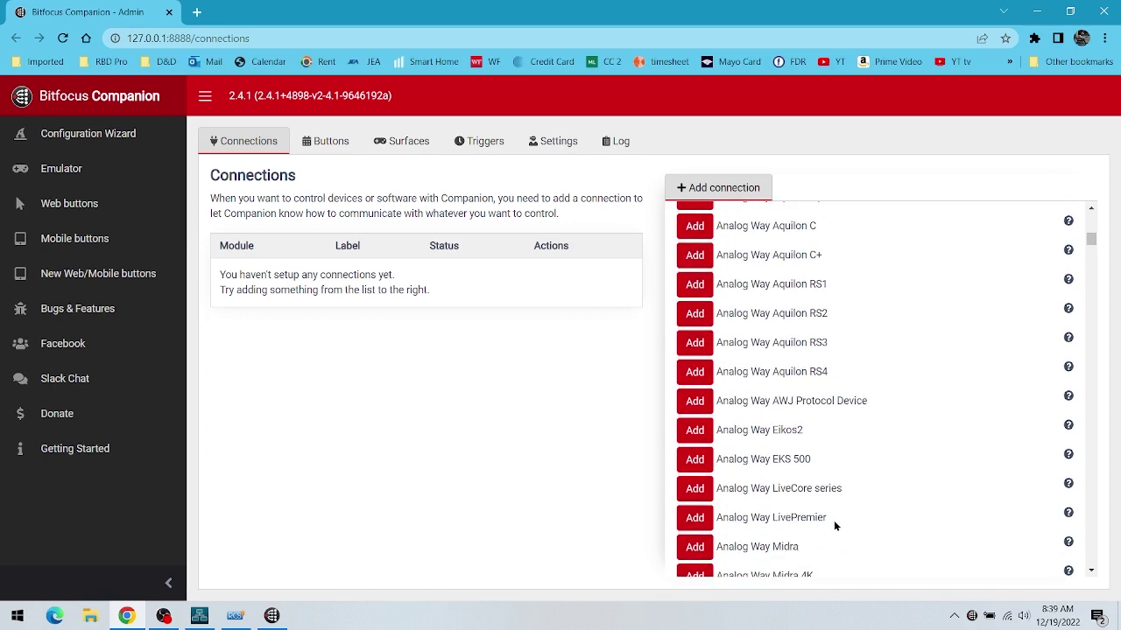
scroll(802, 546, down, 1)
scroll(845, 478, up, 2)
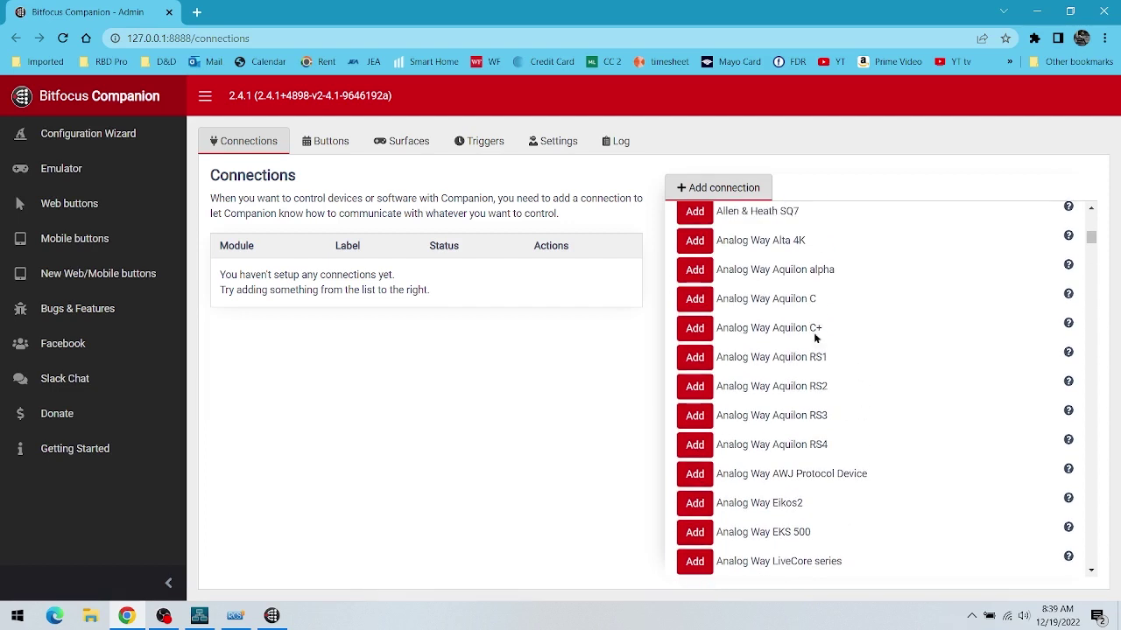
scroll(848, 396, down, 4)
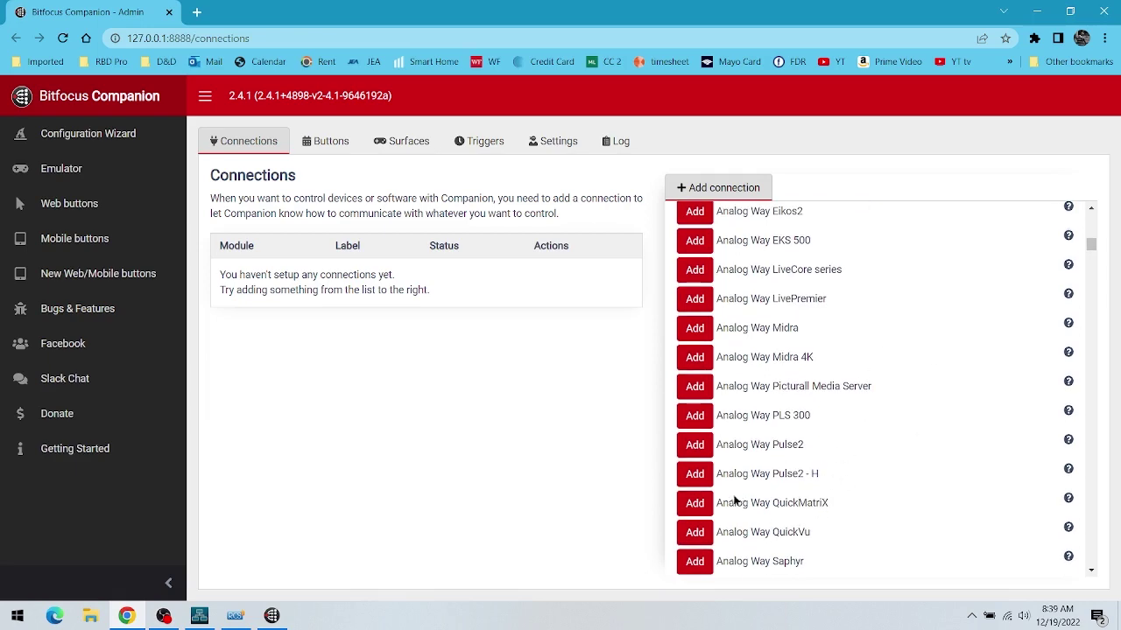
scroll(796, 386, up, 6)
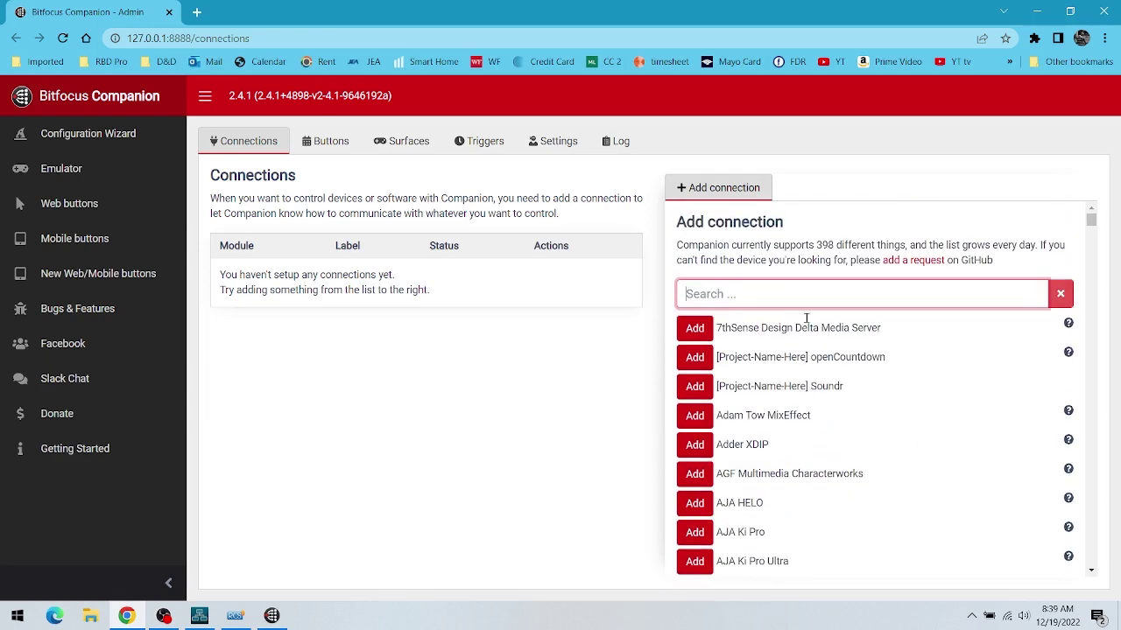
text(an)
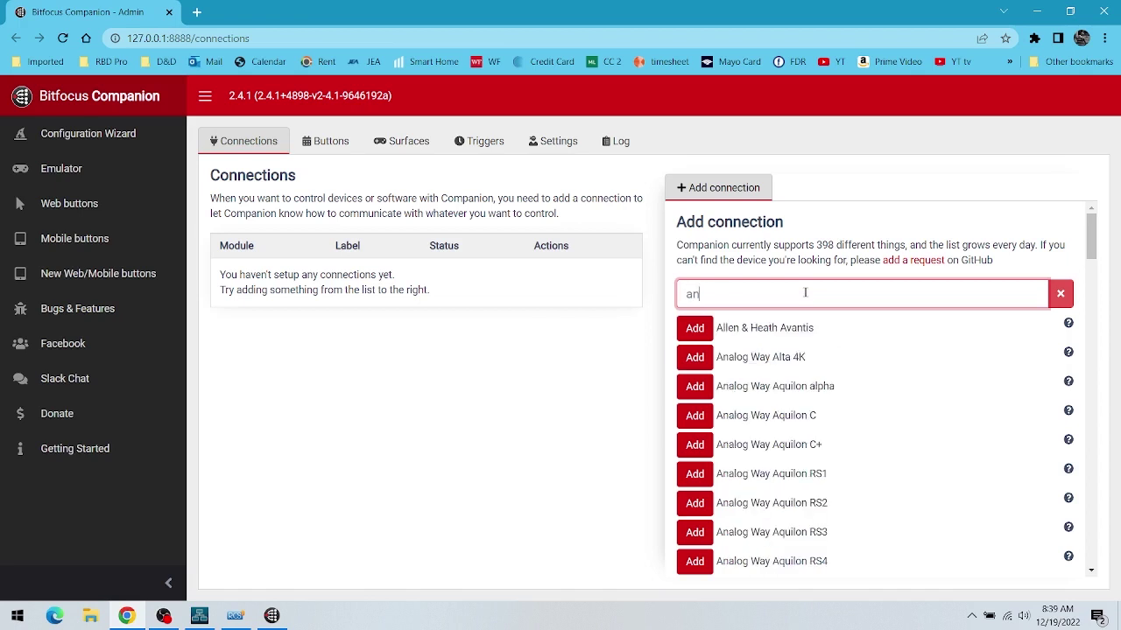
text(alog way)
scroll(842, 428, down, 4)
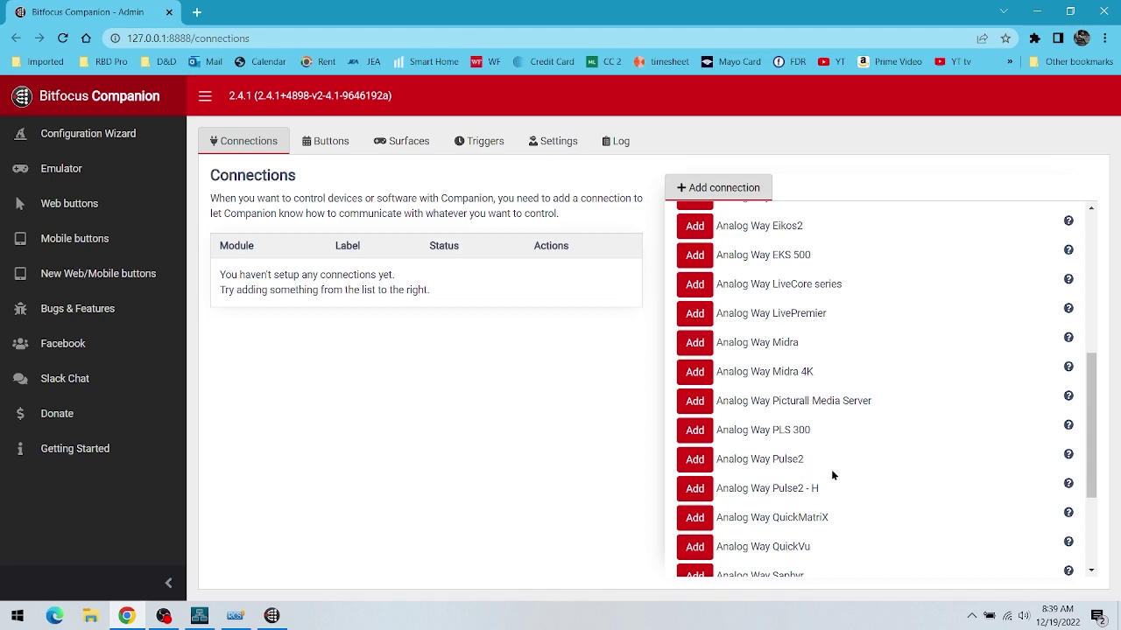
scroll(832, 473, down, 2)
Add an Analog Way QuickVu connection labelled QuickVU at IP 127.0.0.1 and save it.
click(694, 401)
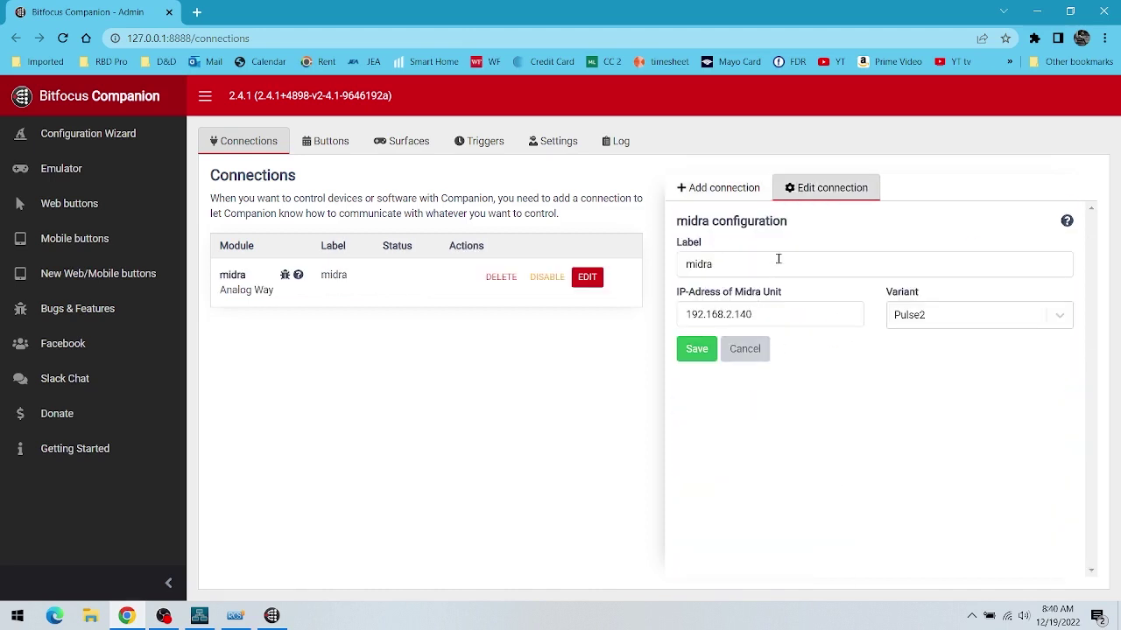
double_click(742, 262)
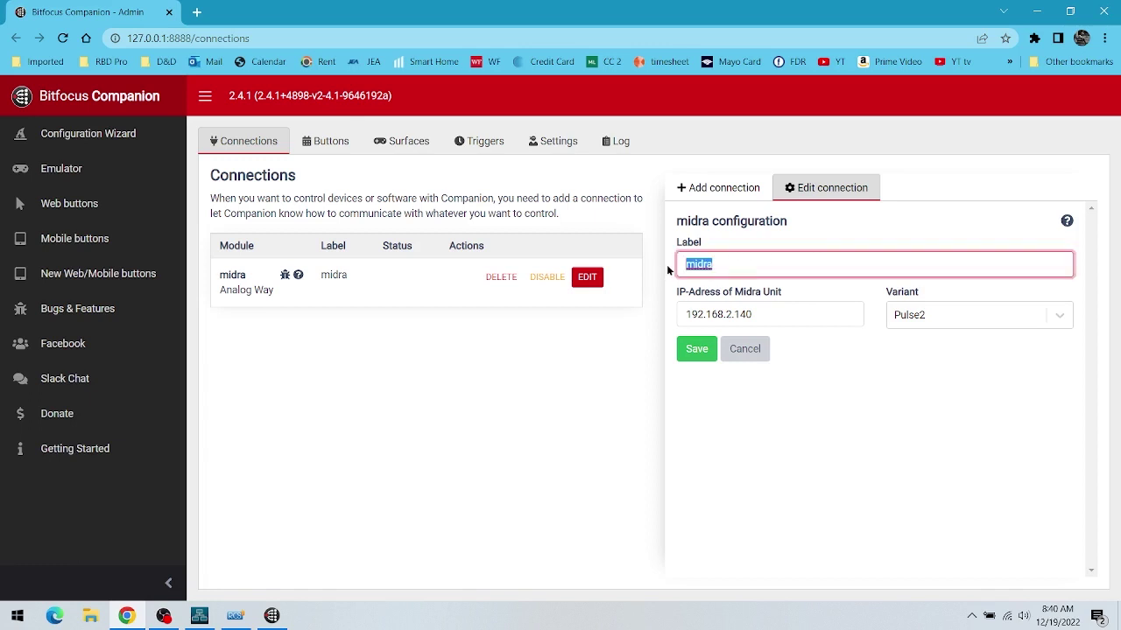
text(QuickVU)
drag(771, 313, 644, 316)
key(End)
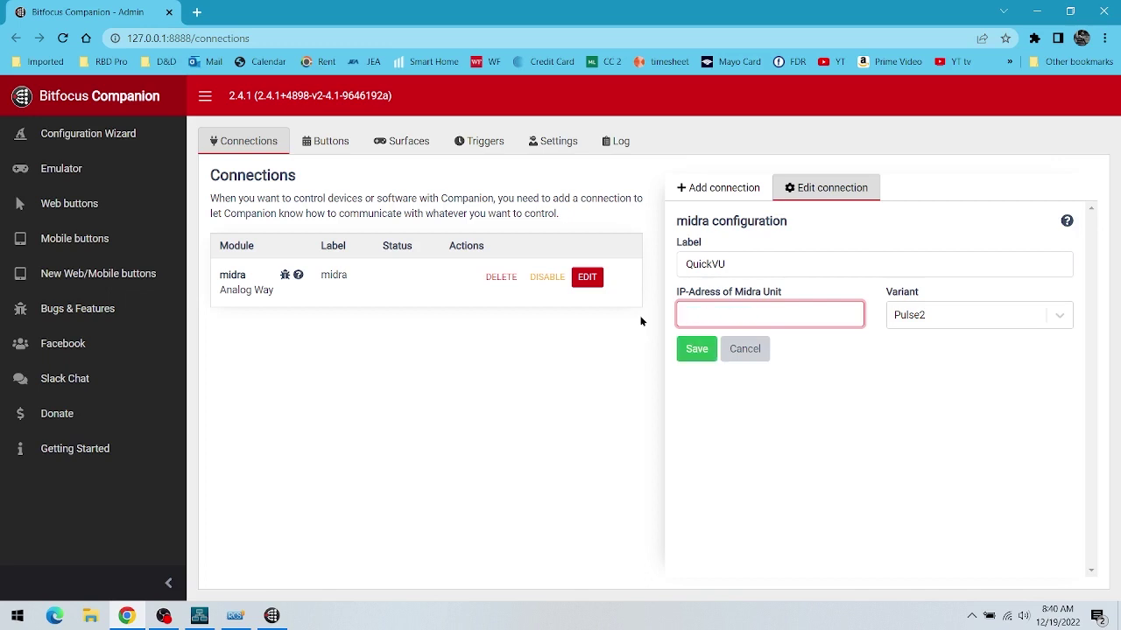
text(127.0)
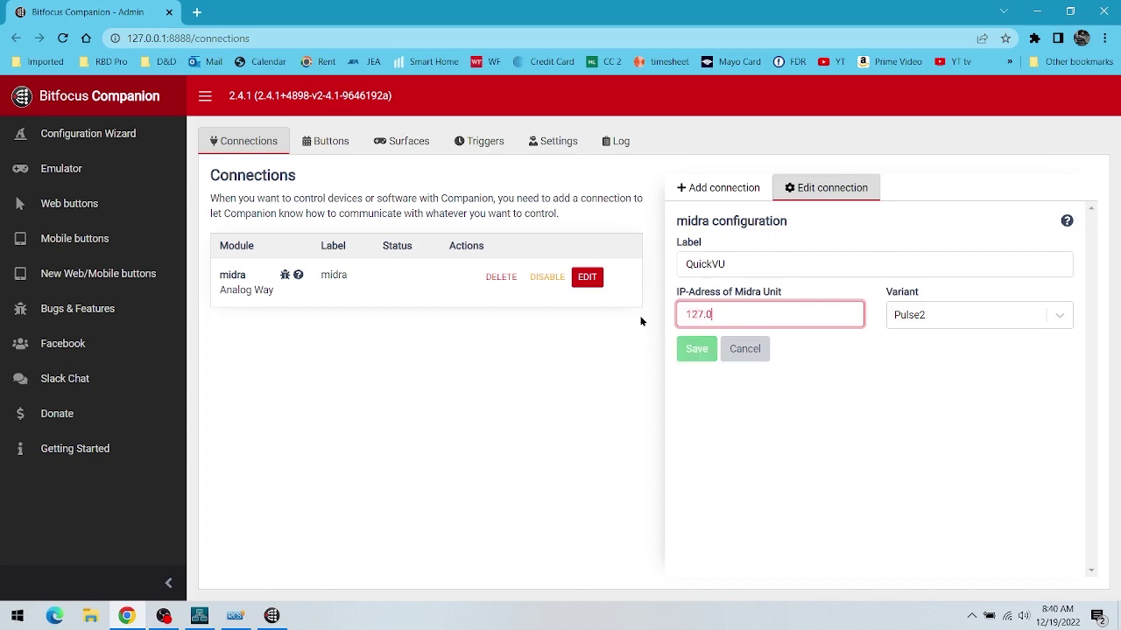
text(.0.1)
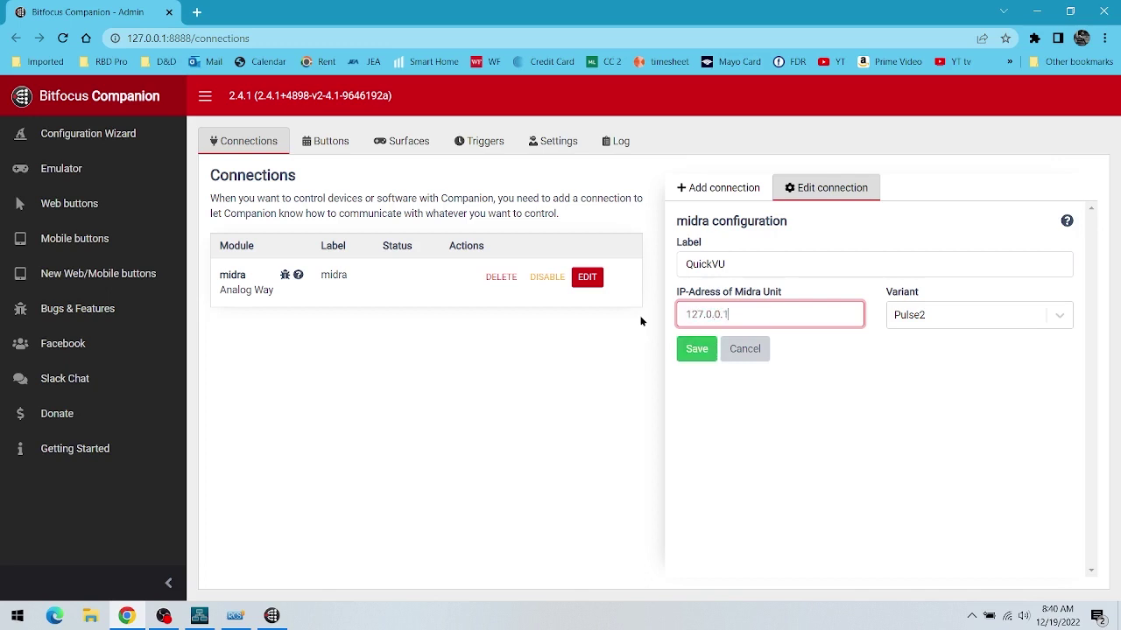
click(696, 349)
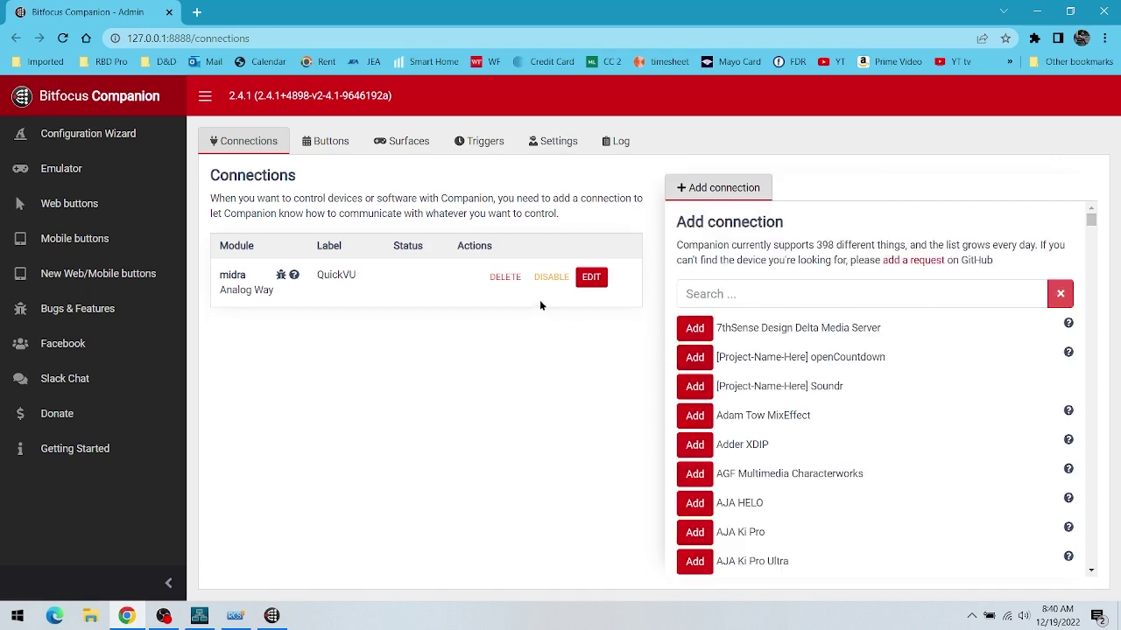
On the Buttons page, make button 1.2 a regular button labelled 'PC 1'.
click(331, 143)
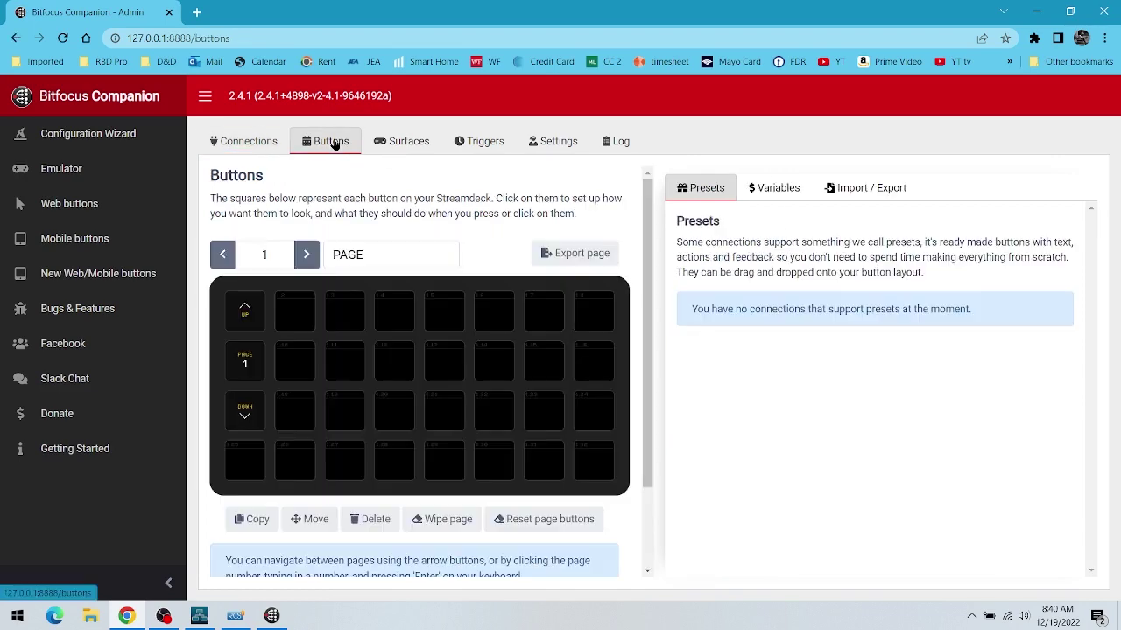
click(240, 141)
click(320, 142)
click(267, 142)
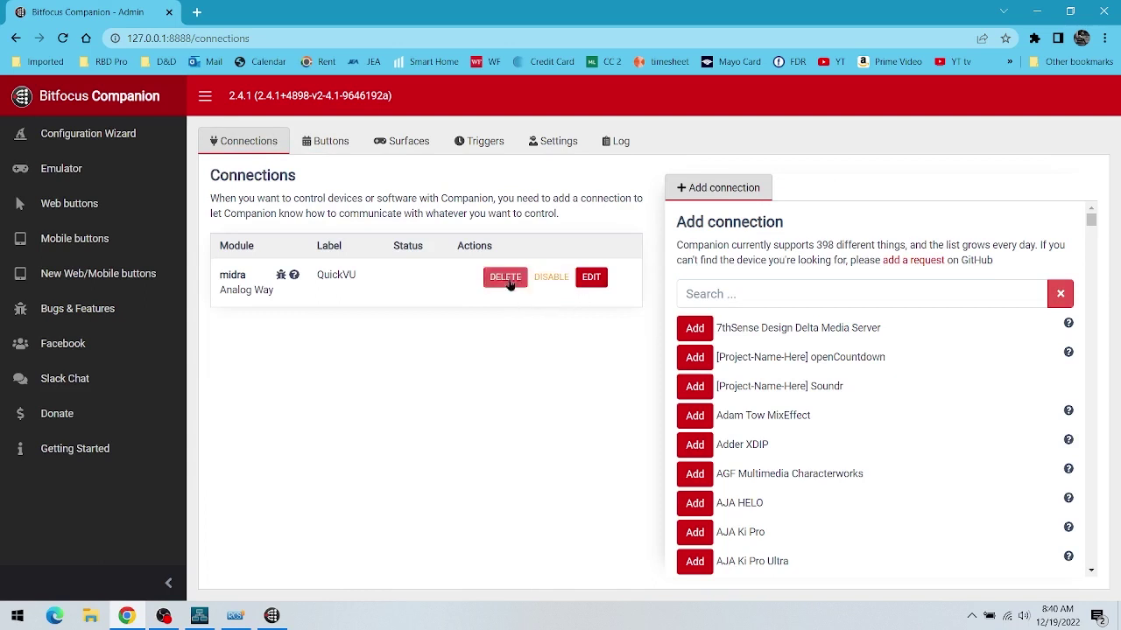
click(324, 142)
click(298, 309)
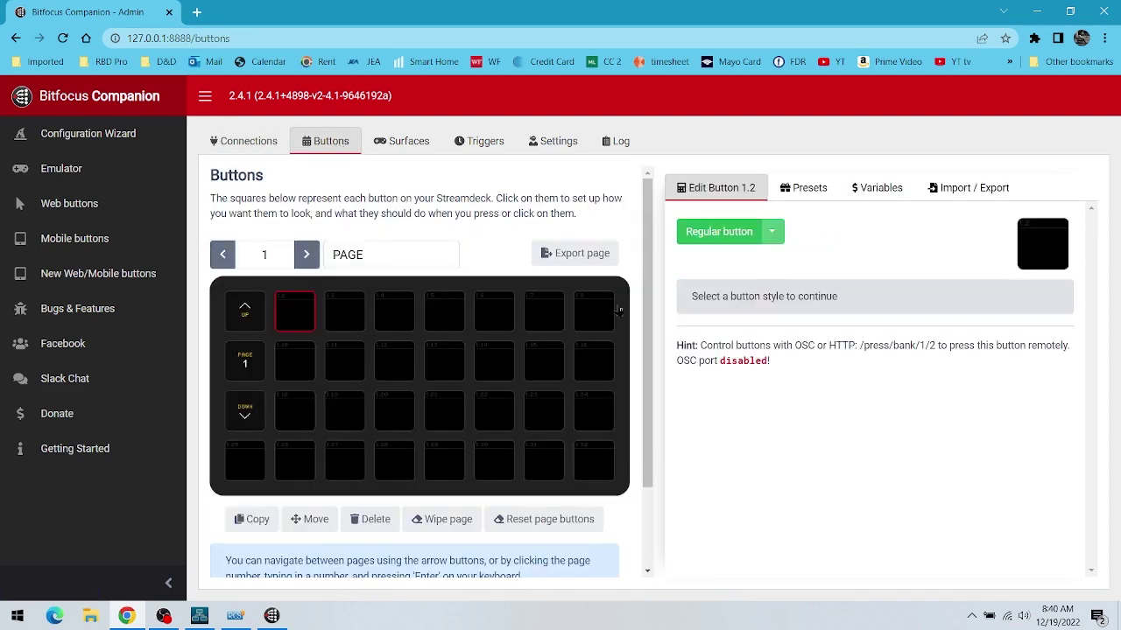
click(772, 233)
click(808, 261)
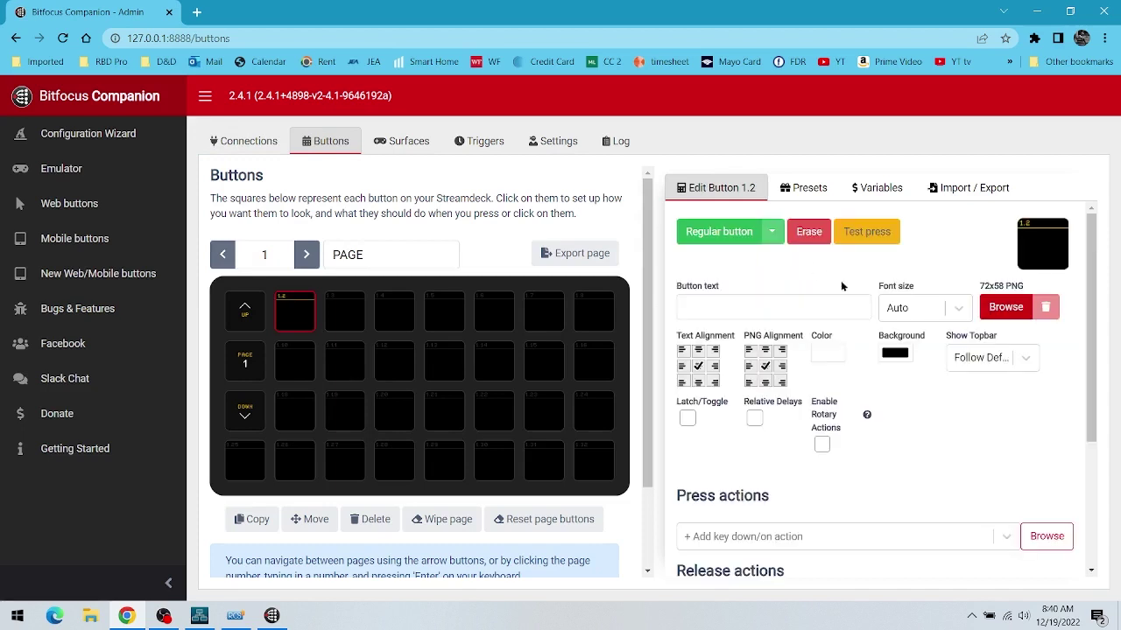
click(787, 305)
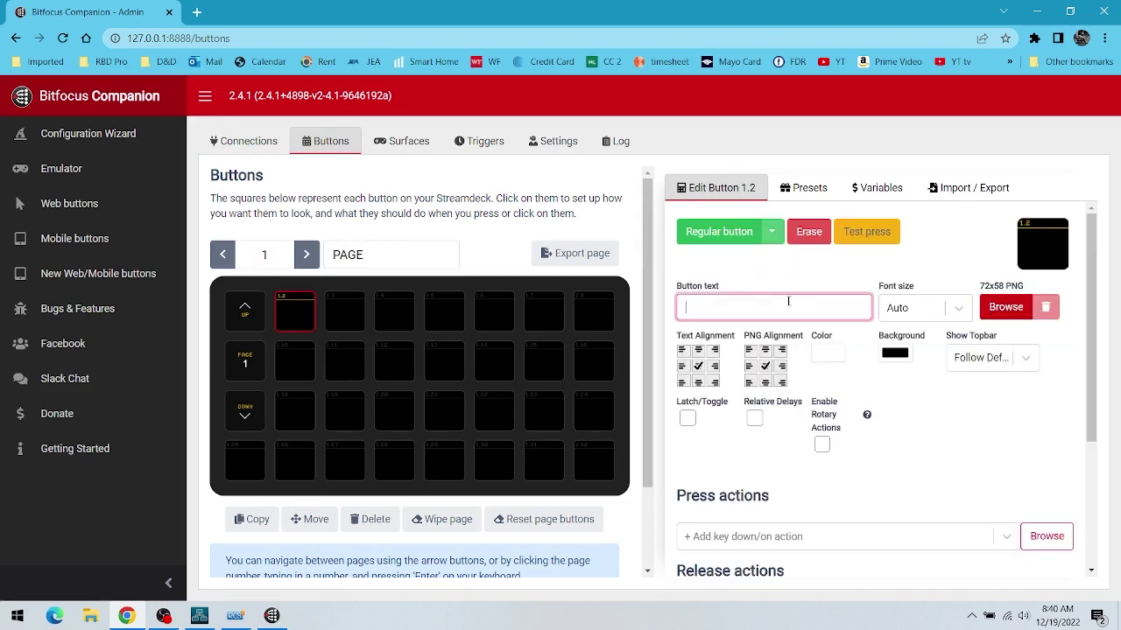
text(PC 1)
Add the QuickVU Load Memory action as button 1.2's press action.
scroll(941, 473, down, 3)
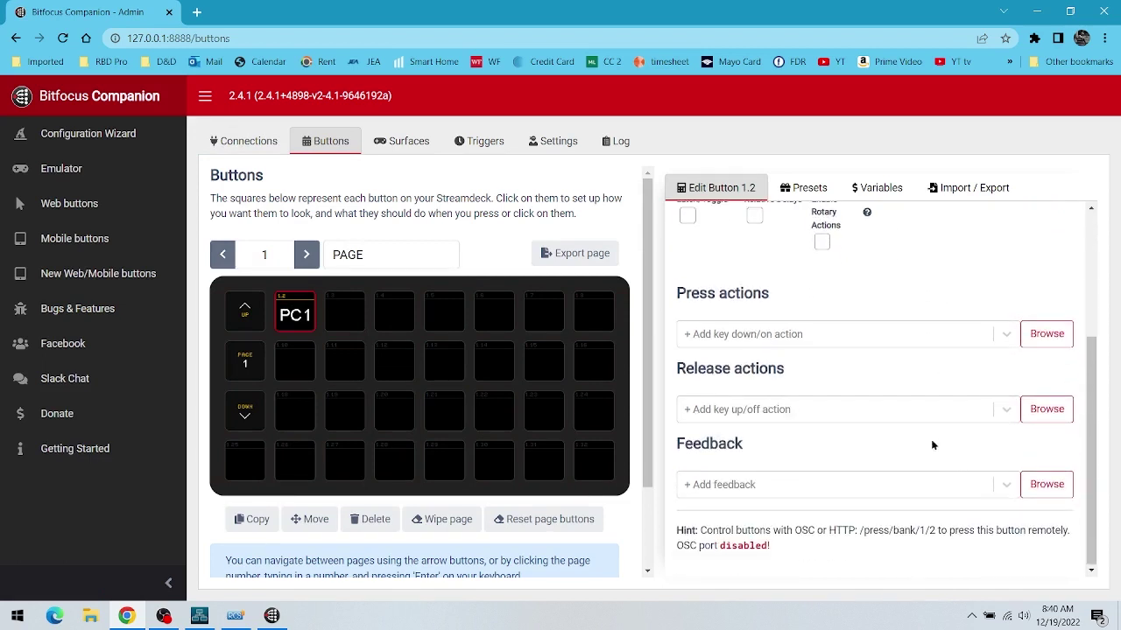
click(808, 335)
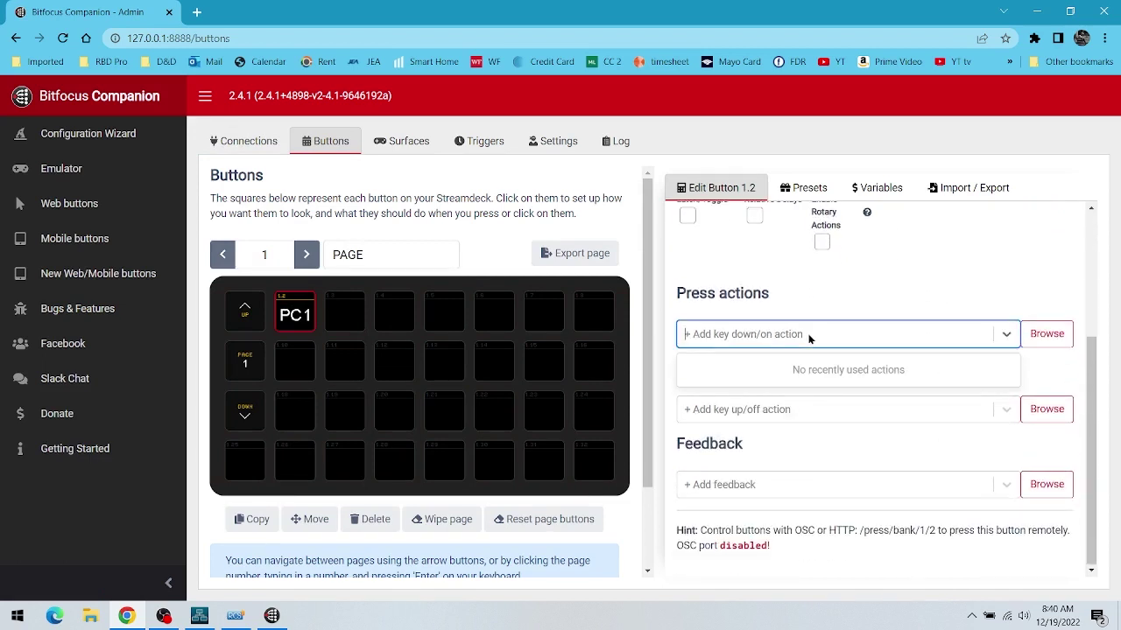
click(1047, 334)
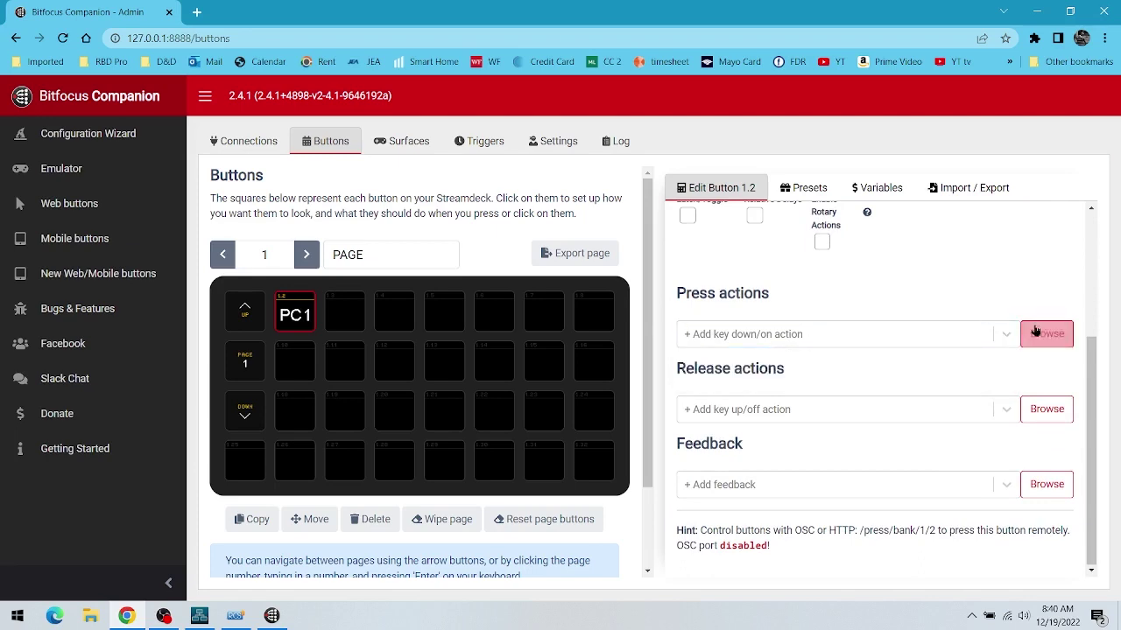
click(1051, 335)
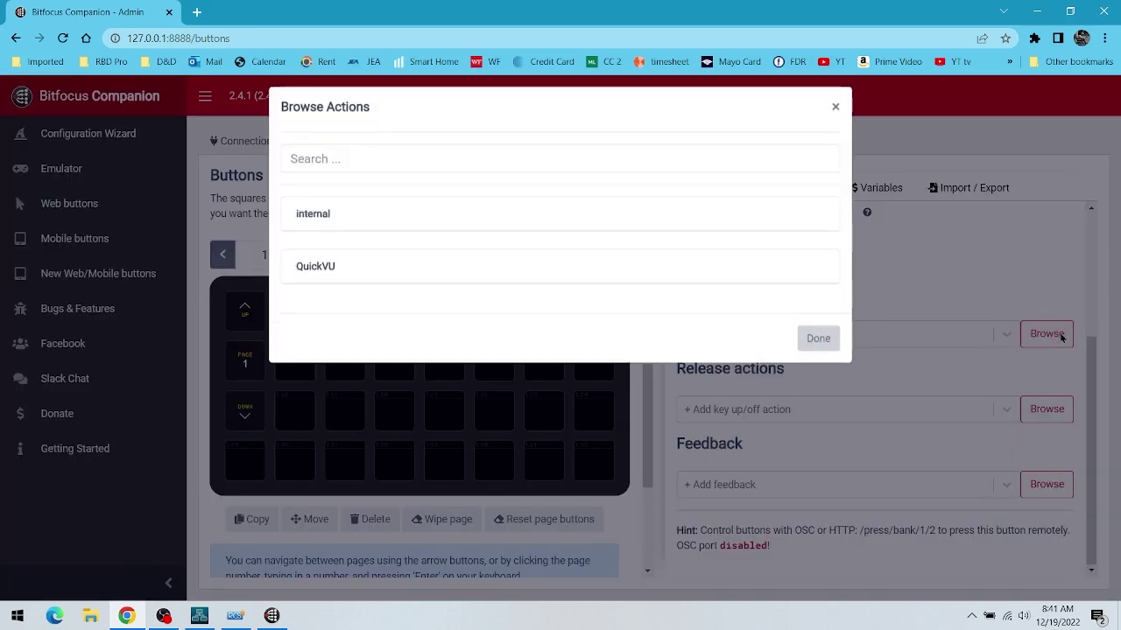
click(470, 275)
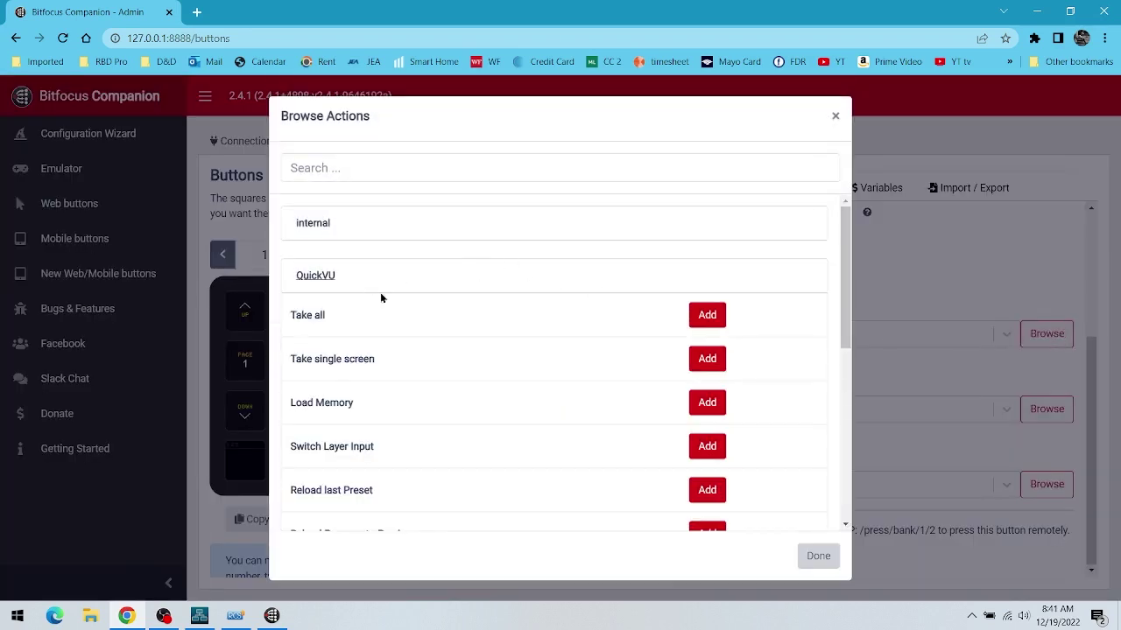
scroll(412, 399, down, 1)
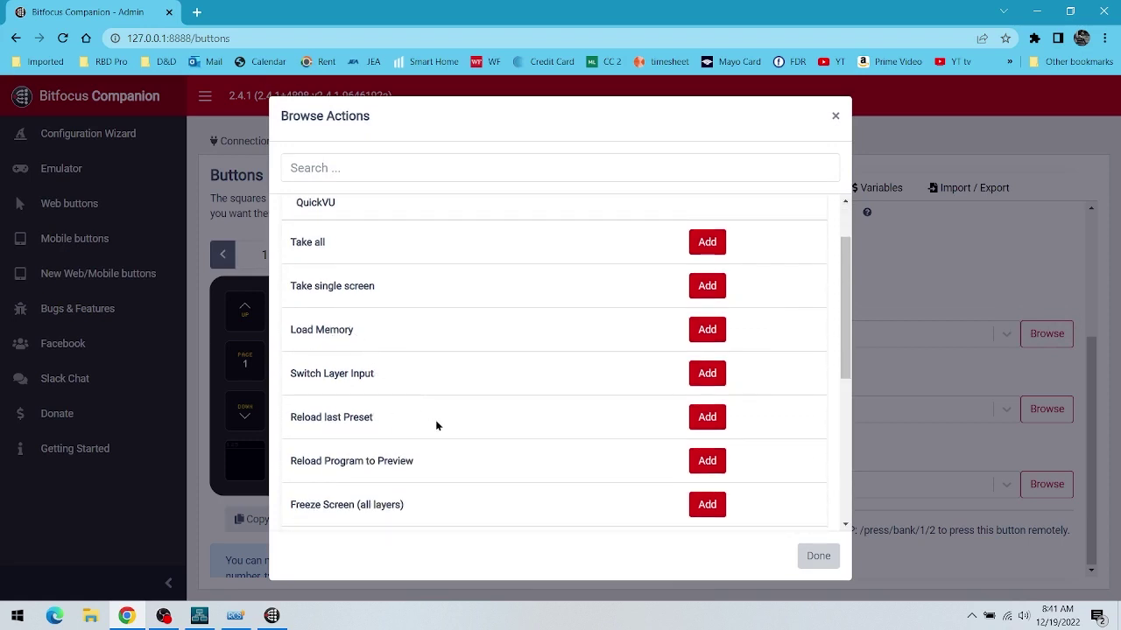
scroll(435, 429, down, 4)
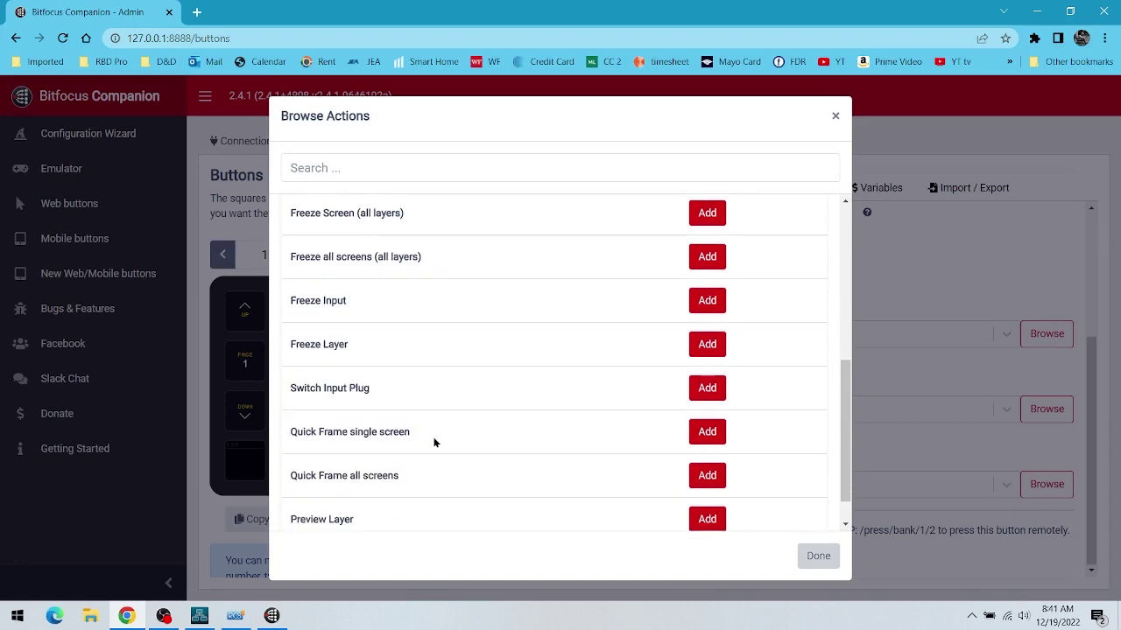
scroll(433, 443, up, 5)
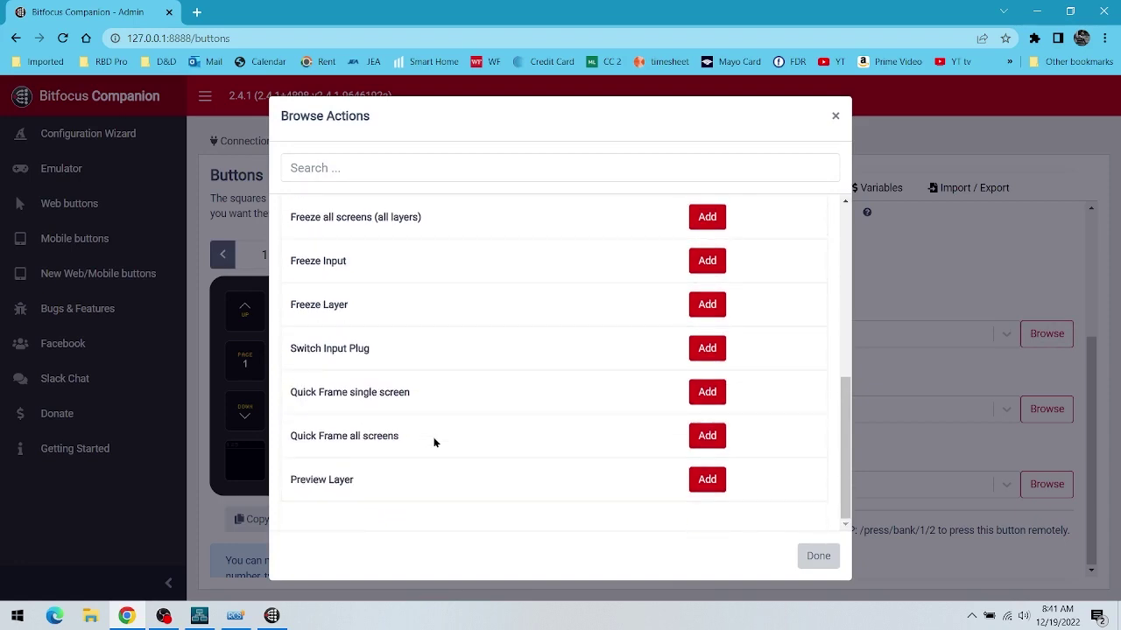
click(708, 403)
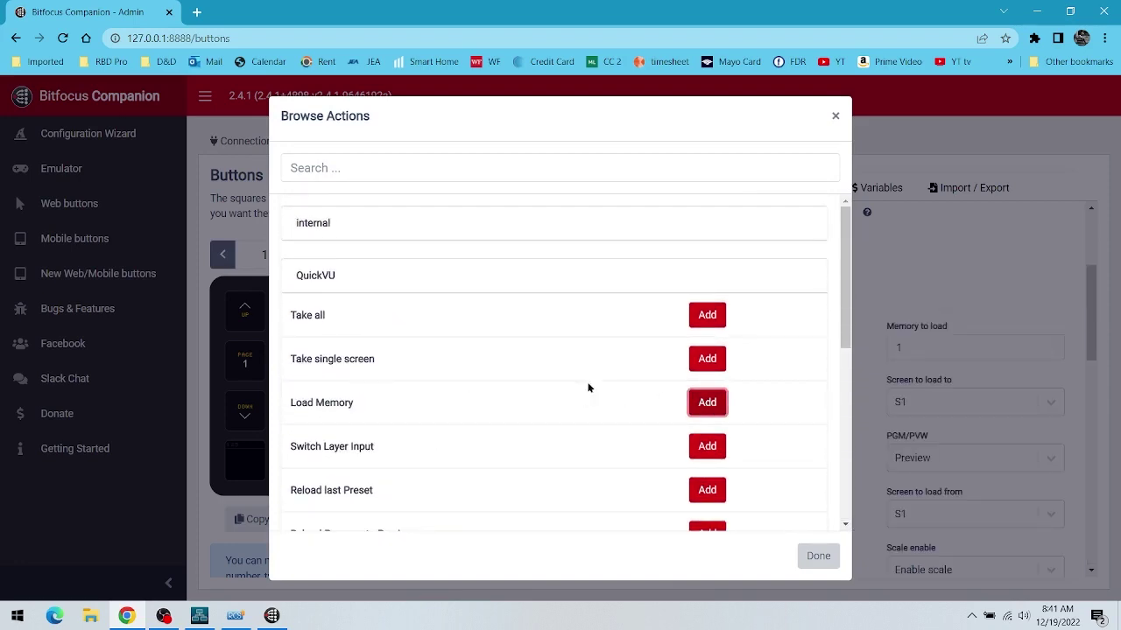
click(817, 557)
Review the Load Memory settings, leaving every filter on Include.
scroll(937, 351, up, 2)
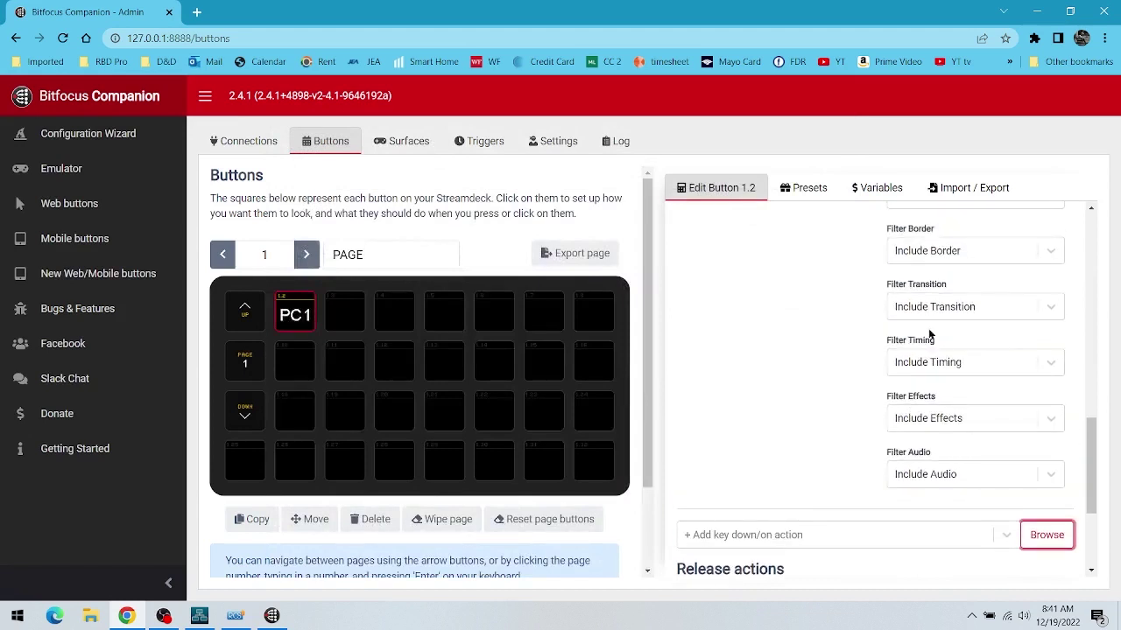
scroll(930, 336, up, 8)
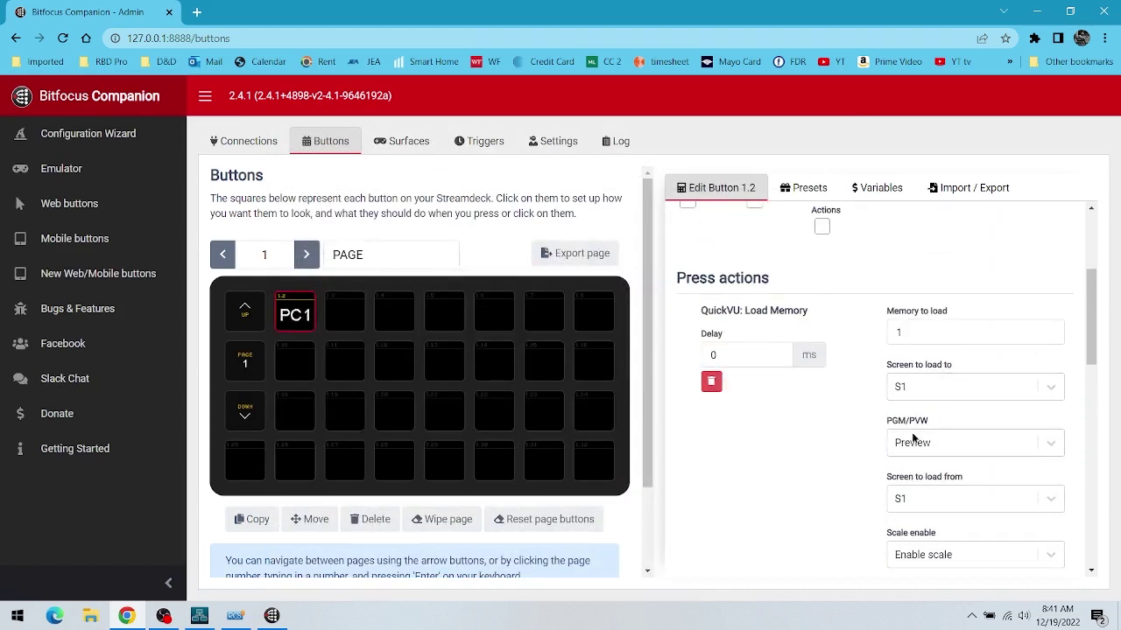
scroll(857, 470, down, 4)
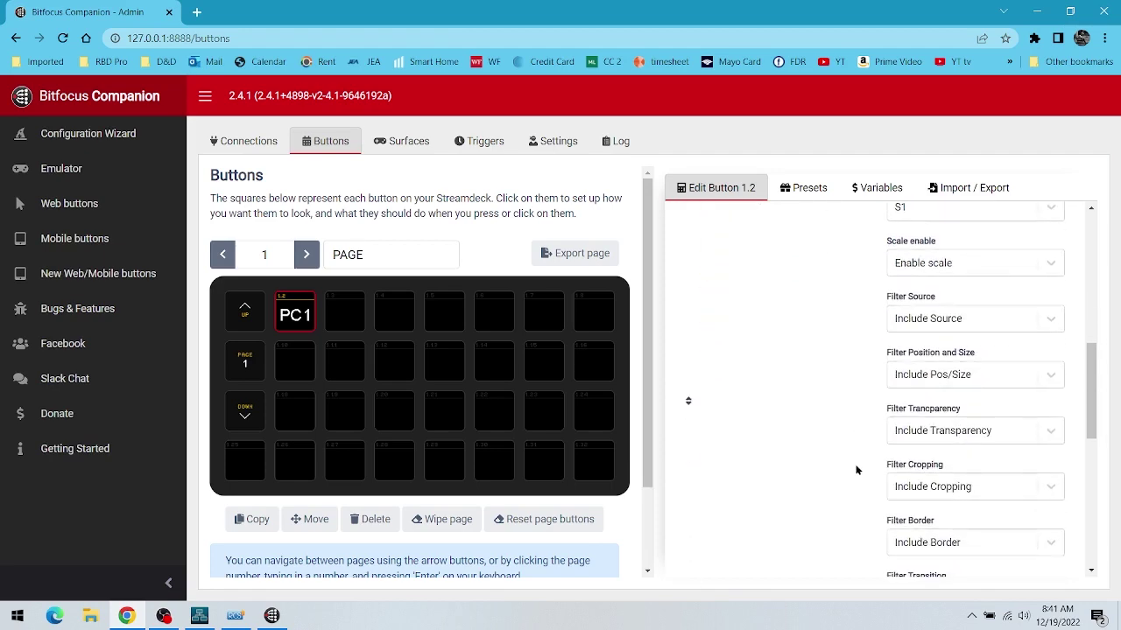
scroll(853, 428, down, 5)
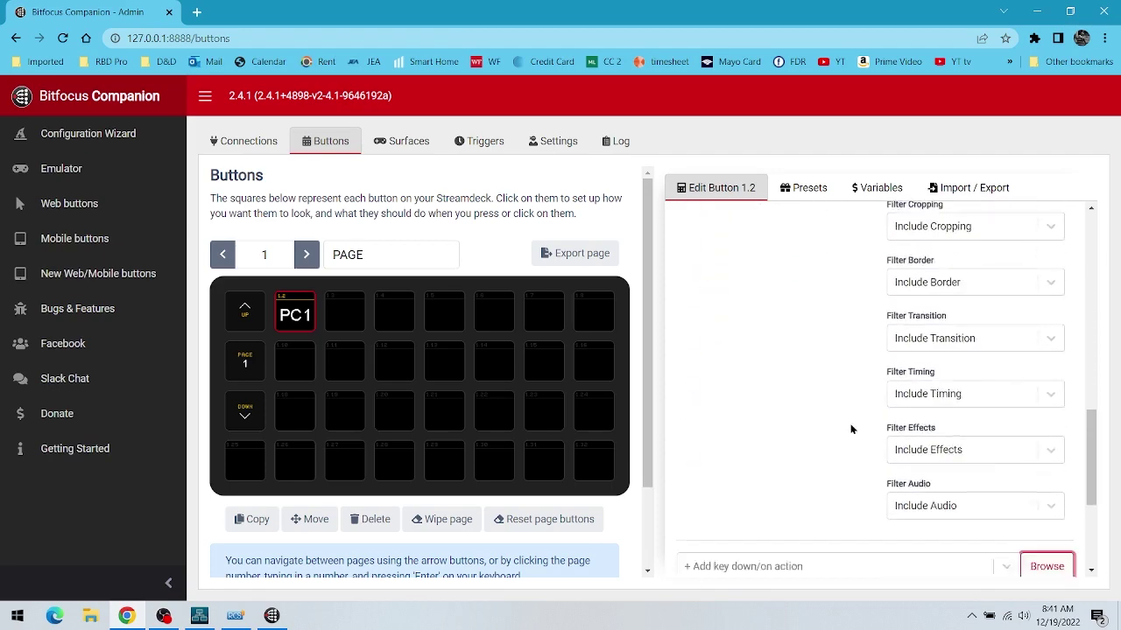
scroll(855, 428, up, 5)
Make button 1.21 a regular button labelled 'Take'.
click(349, 314)
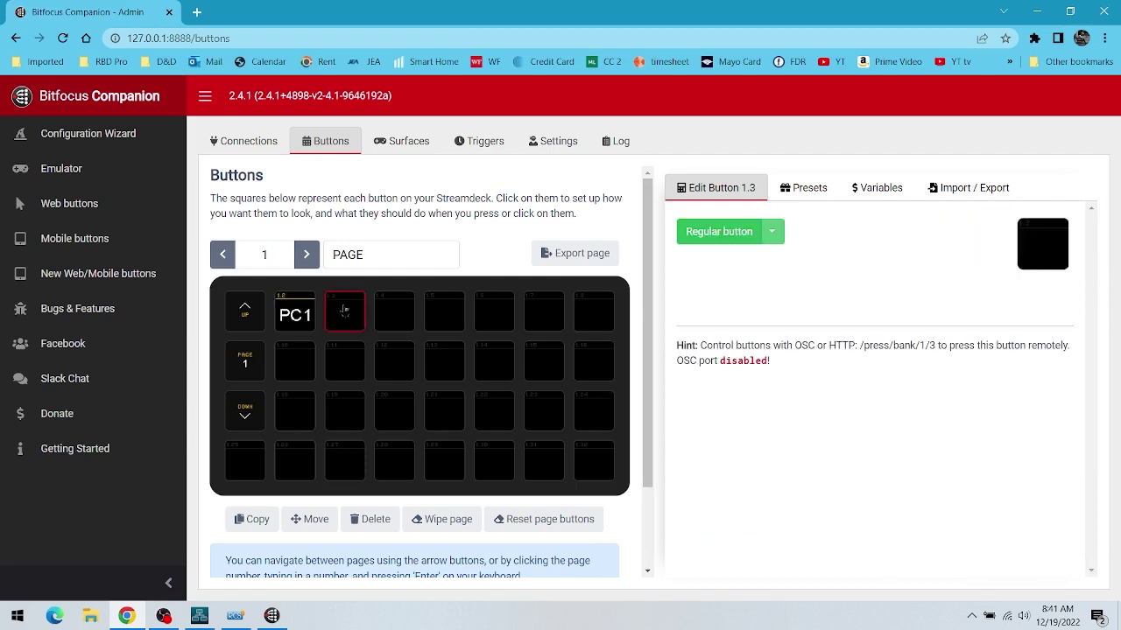
click(489, 413)
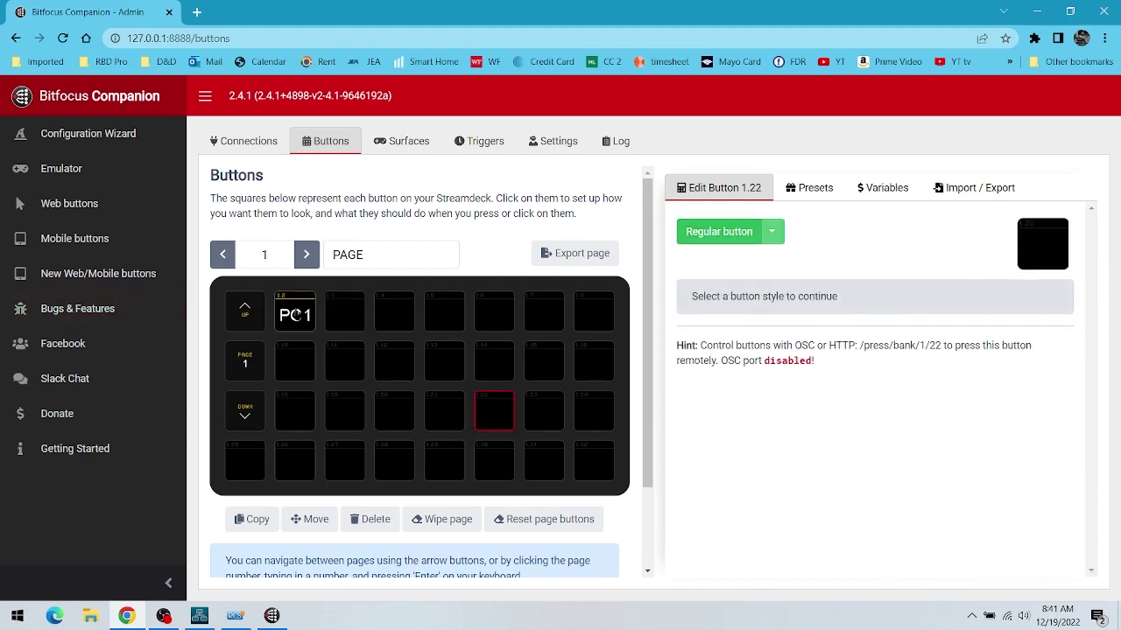
click(445, 408)
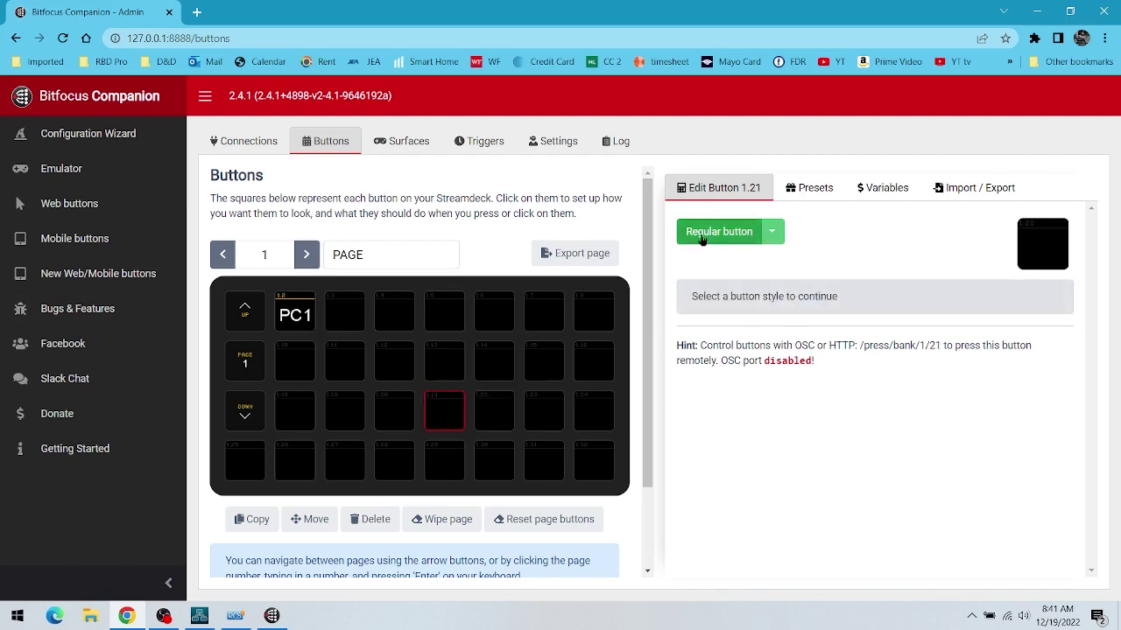
click(743, 236)
click(750, 313)
text(Take)
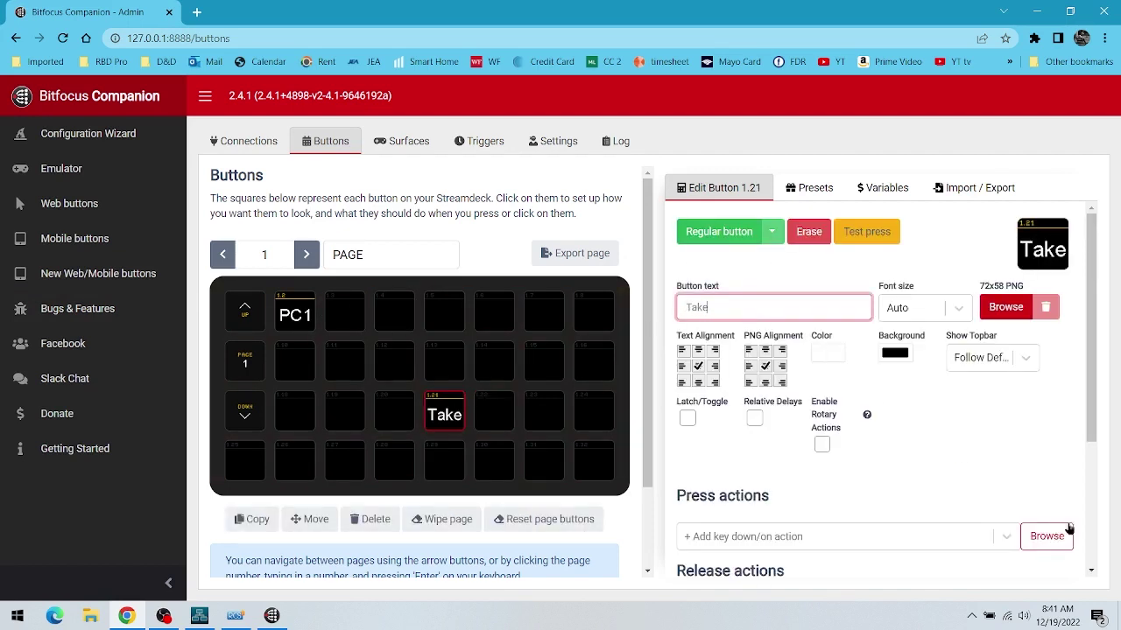
Give it a single QuickVU Take single screen press action on screen S1.
click(1046, 536)
click(489, 278)
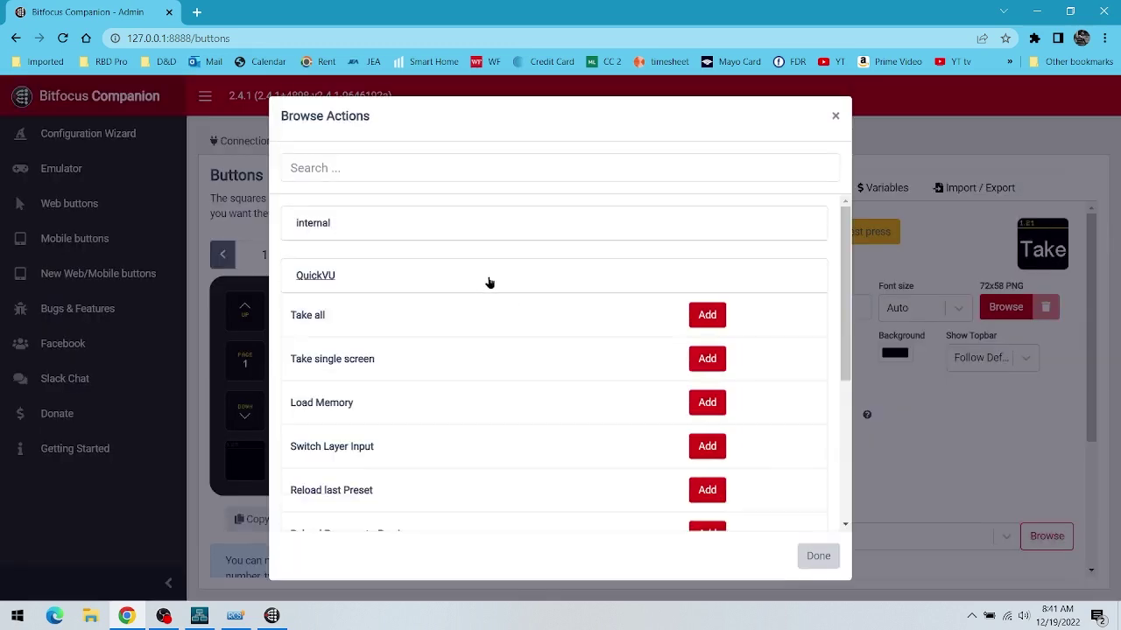
click(707, 360)
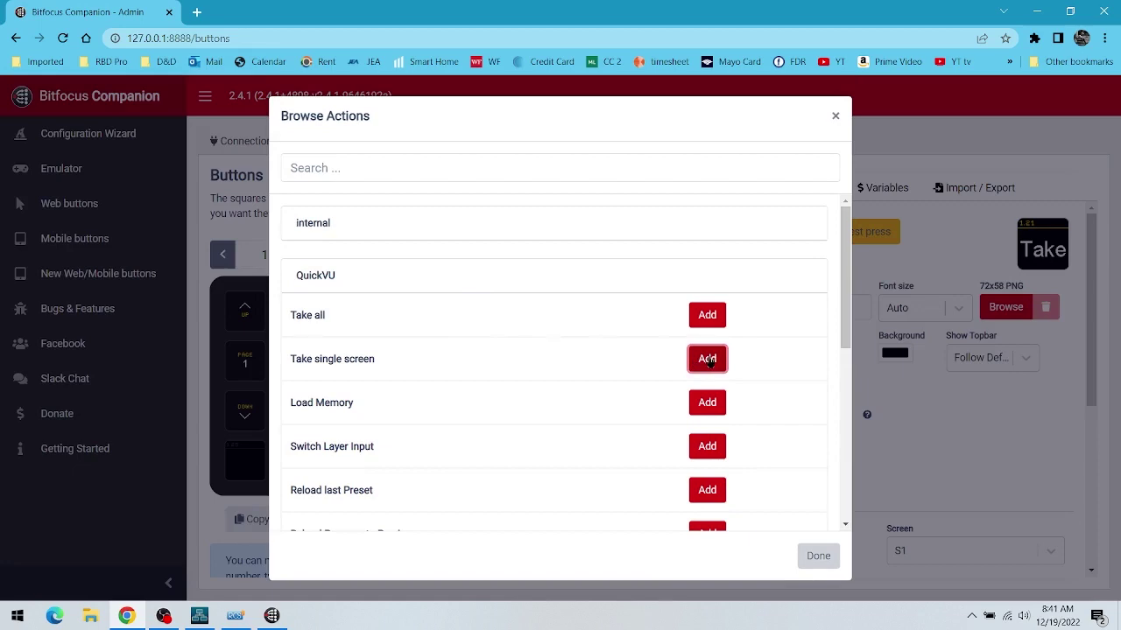
click(818, 557)
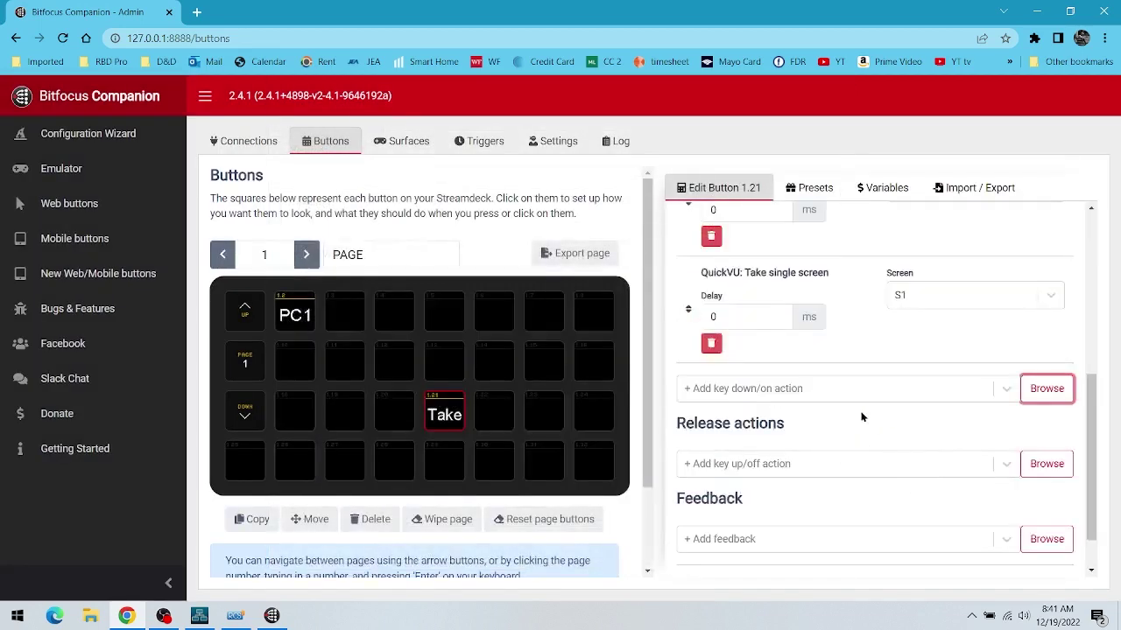
scroll(863, 418, up, 5)
scroll(858, 420, down, 3)
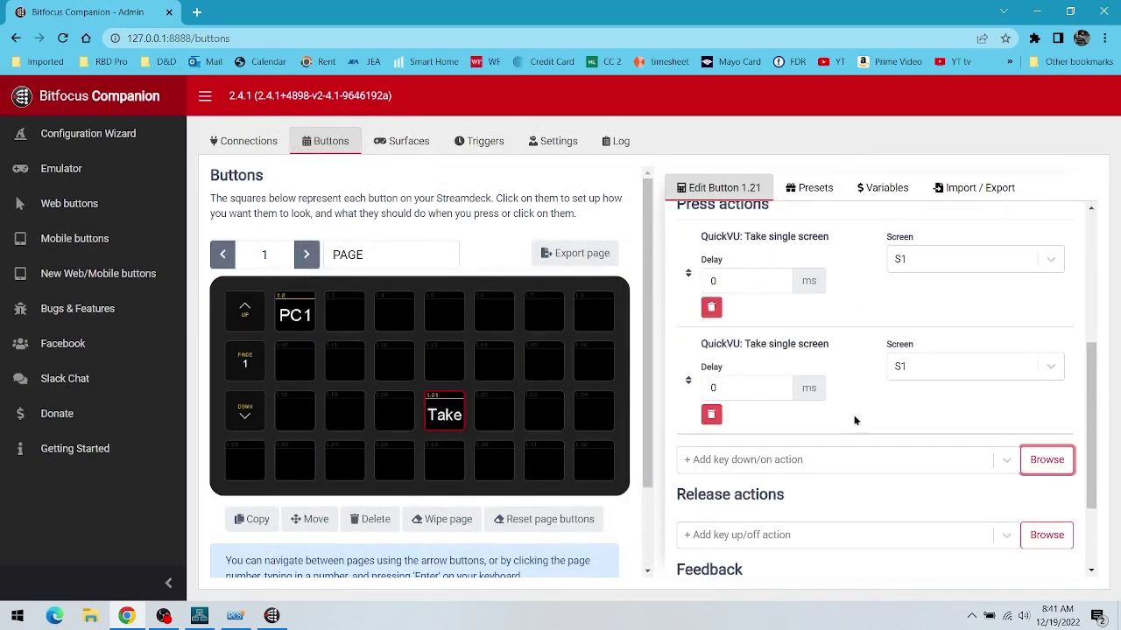
click(711, 414)
click(706, 217)
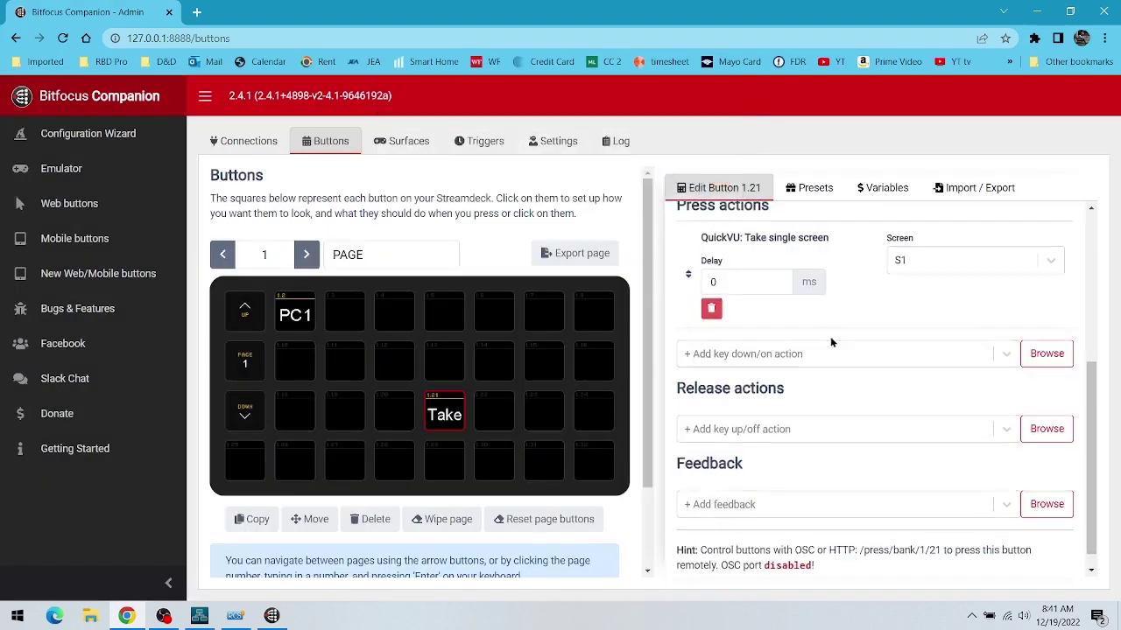
scroll(931, 470, up, 3)
click(923, 479)
click(933, 513)
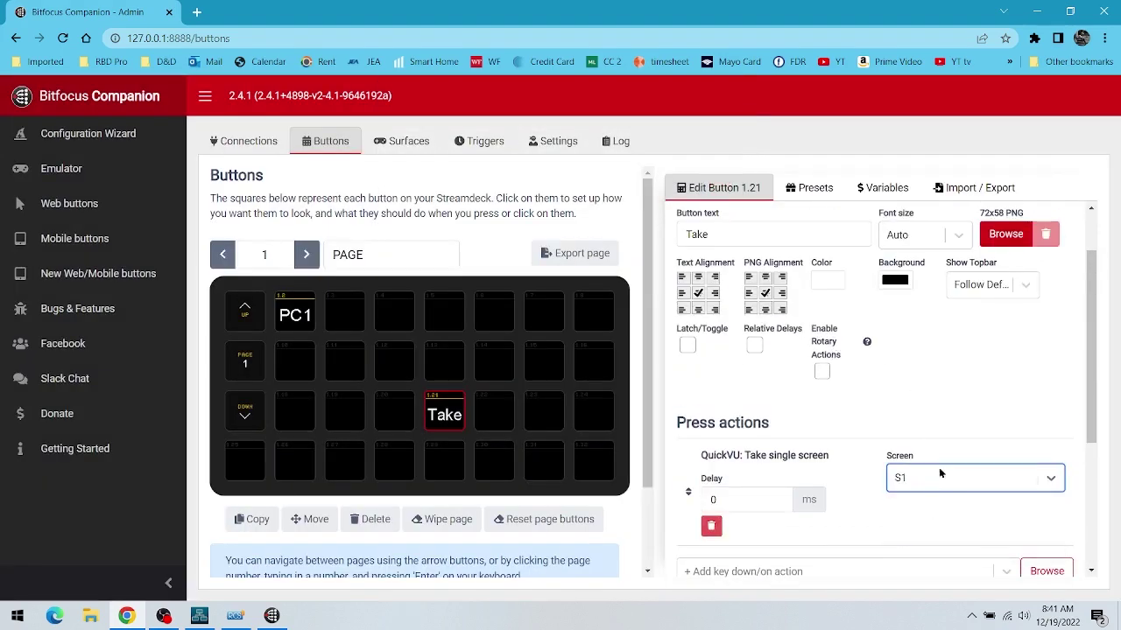
Rescan USB surfaces to detect the Stream Deck, then return to the Connections page.
click(344, 313)
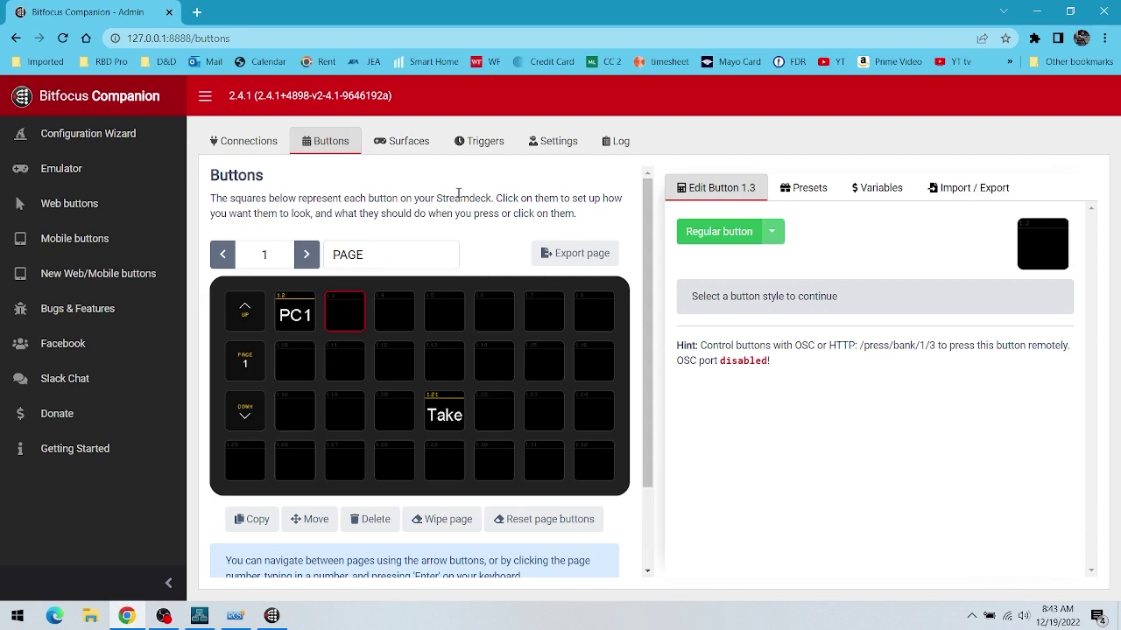
click(417, 144)
click(269, 364)
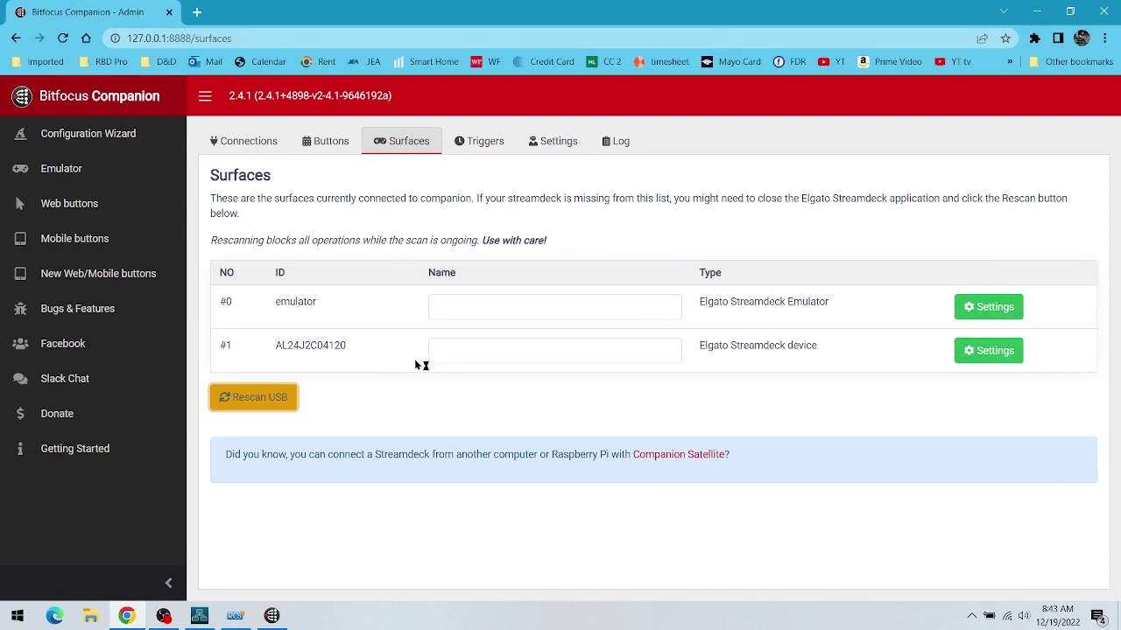
click(254, 149)
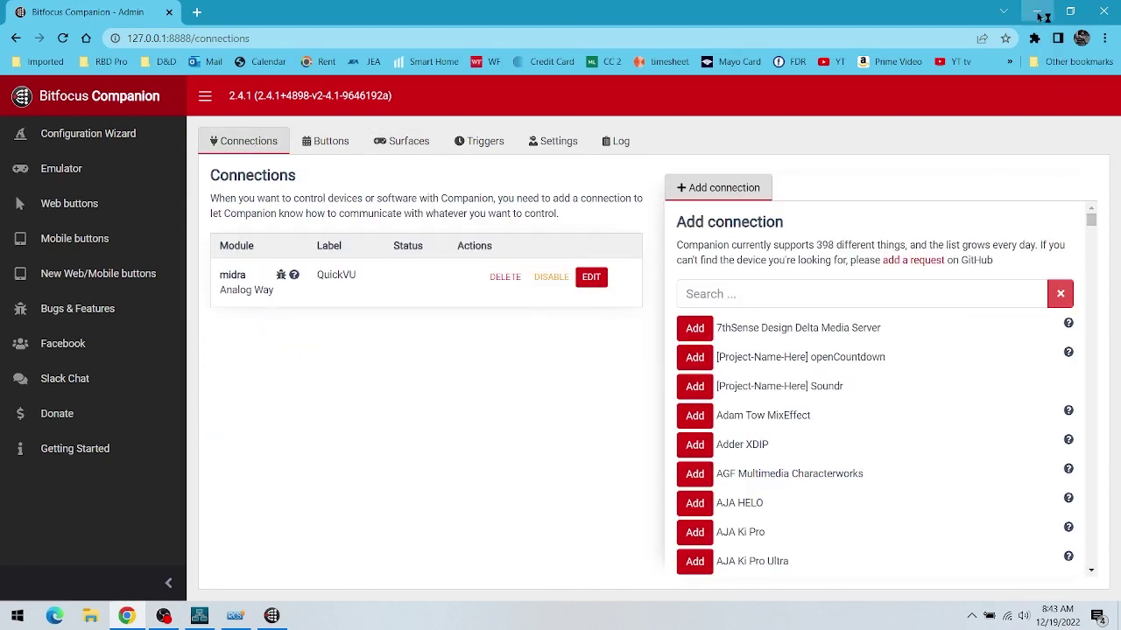
Hide the browser and Companion launcher and bring Analog Way RCS2 to the front.
click(1037, 11)
click(584, 442)
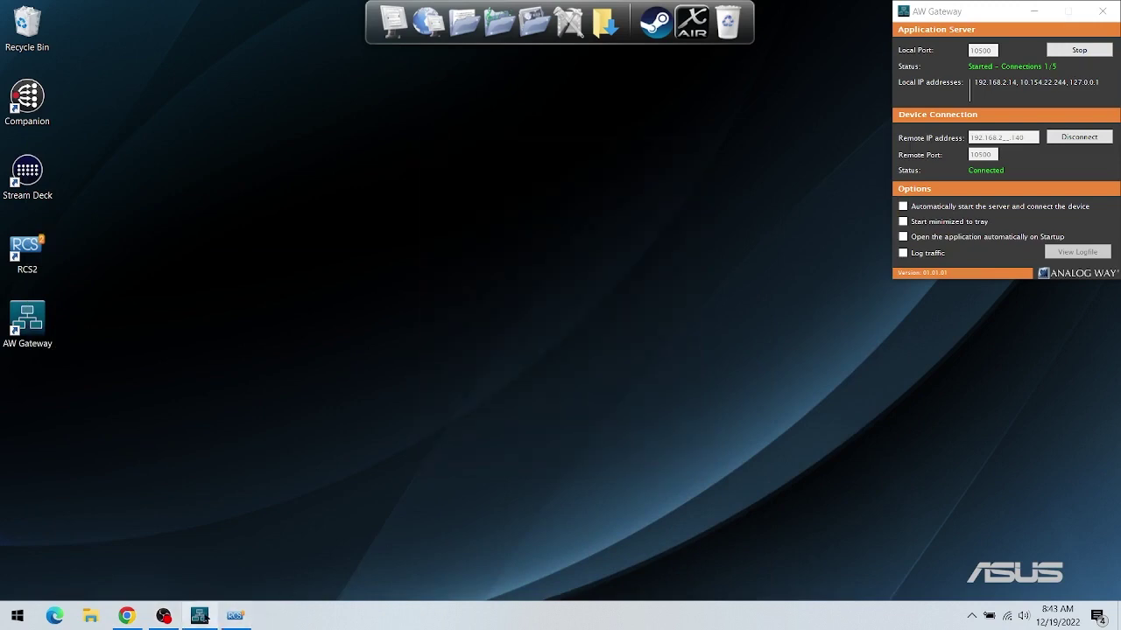
click(235, 617)
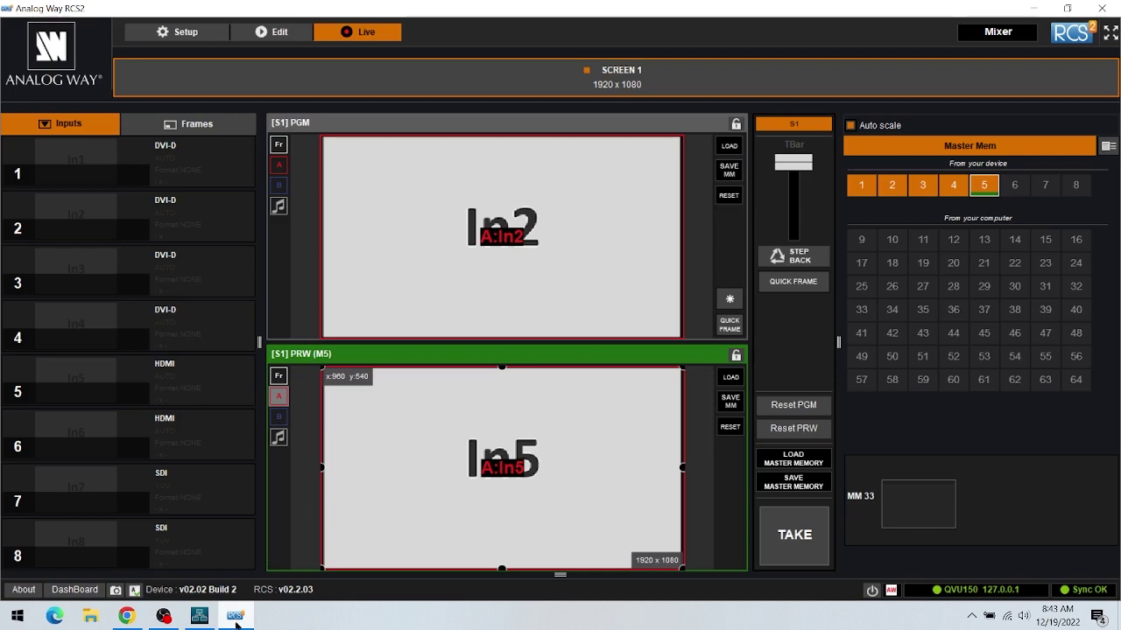
Disable and re-enable the QuickVU connection to reconnect it, then hide the browser.
click(127, 617)
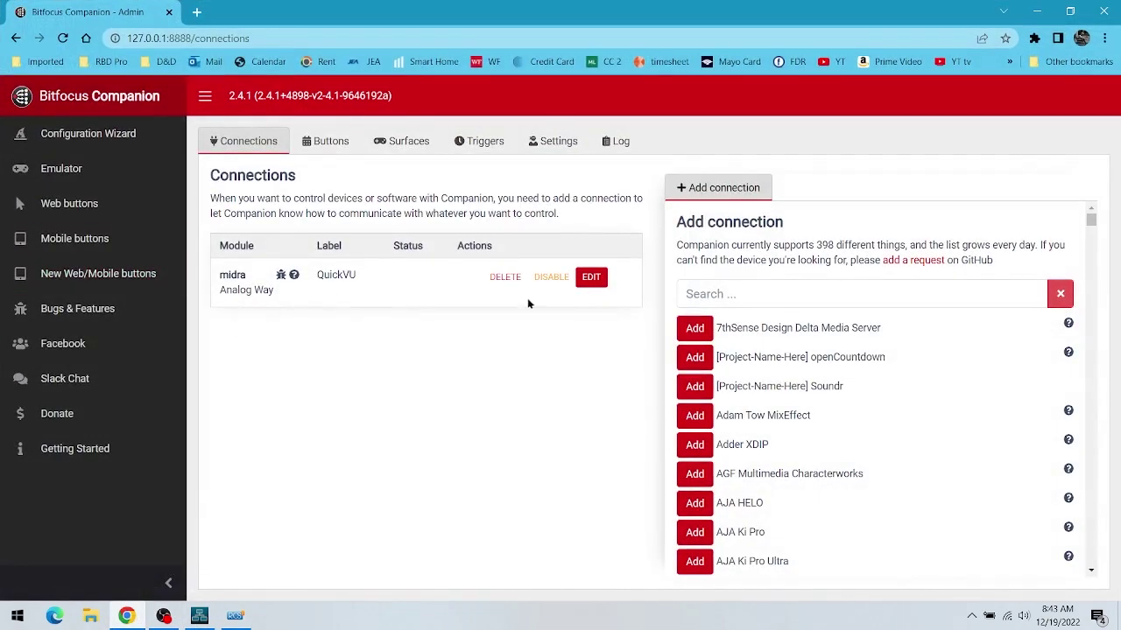
click(570, 282)
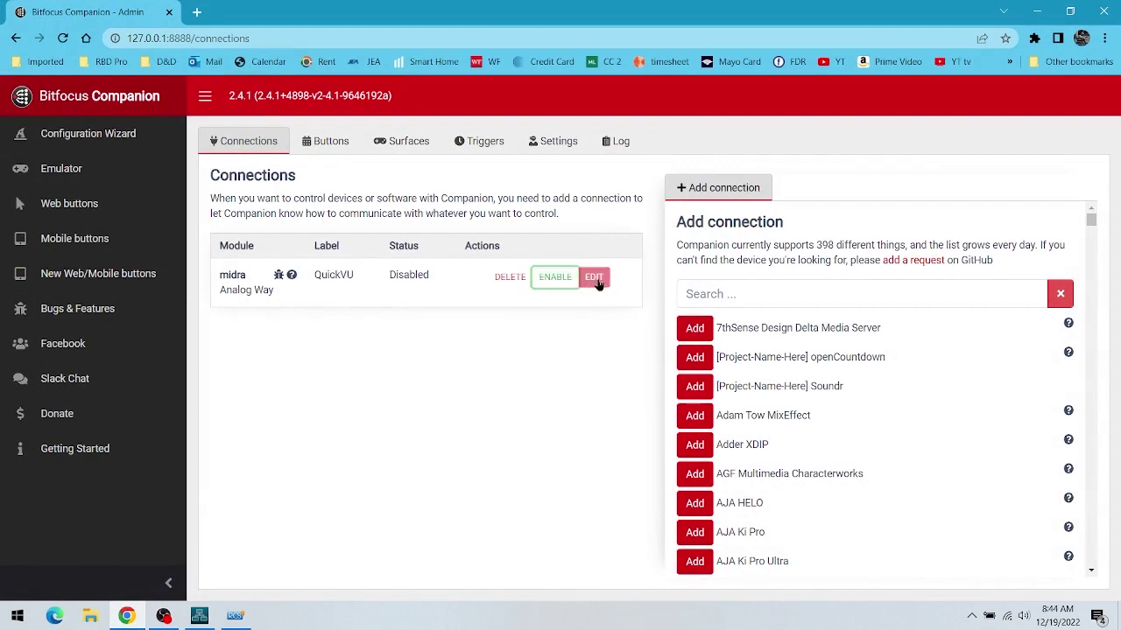
click(570, 282)
drag(873, 16, 675, 32)
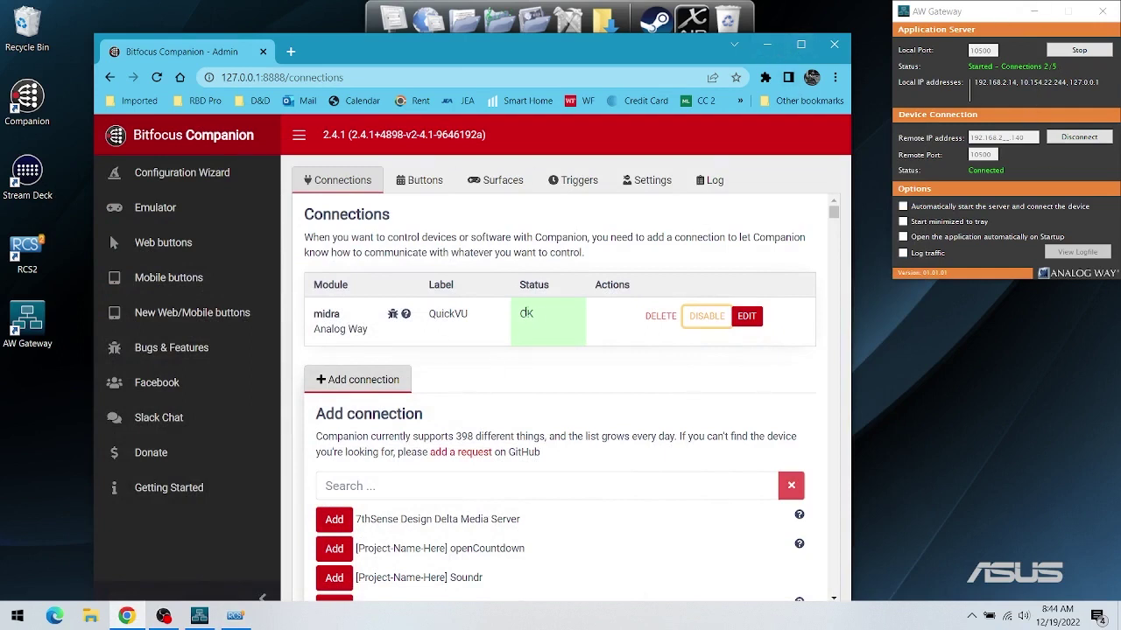
click(798, 48)
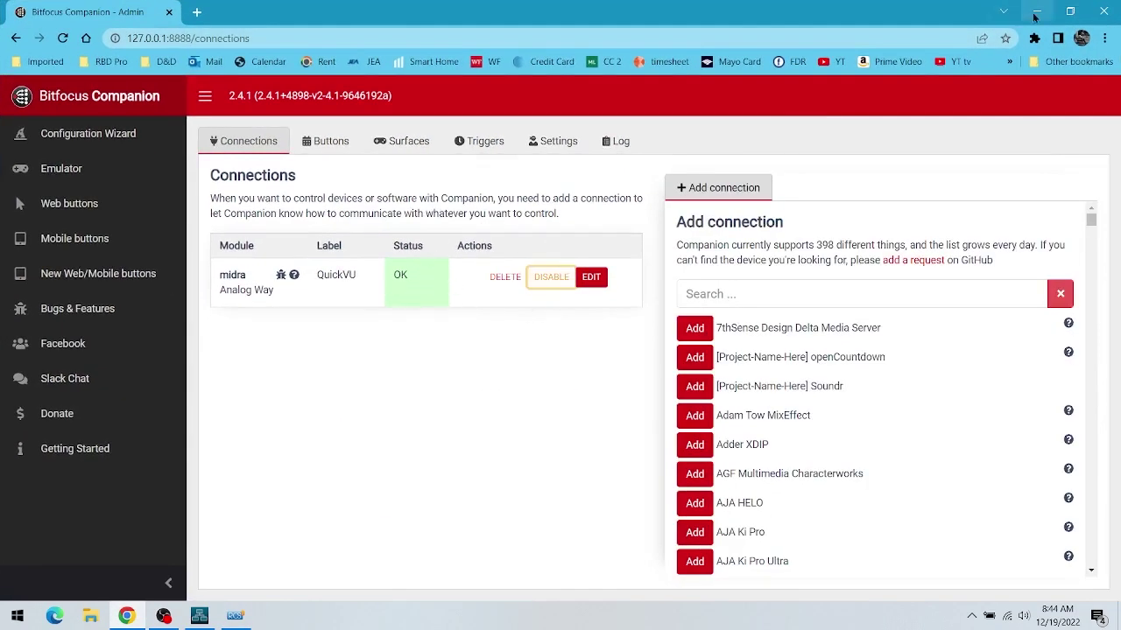
click(1035, 16)
Watch RCS2 show In1 on program and In2 on preview, then minimize it.
click(235, 615)
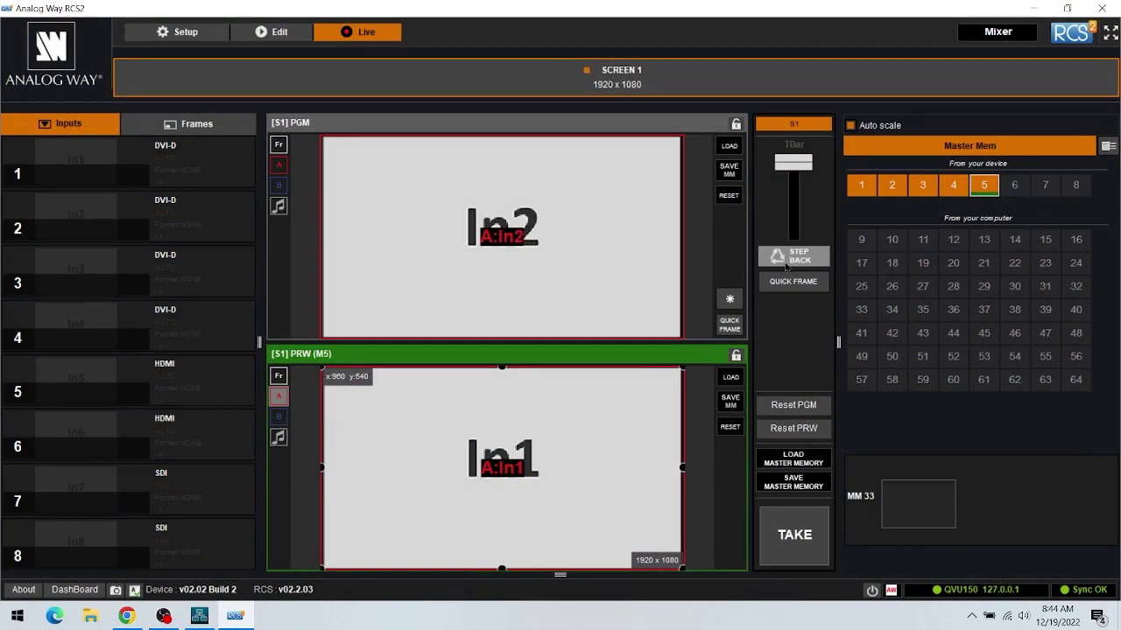
click(785, 260)
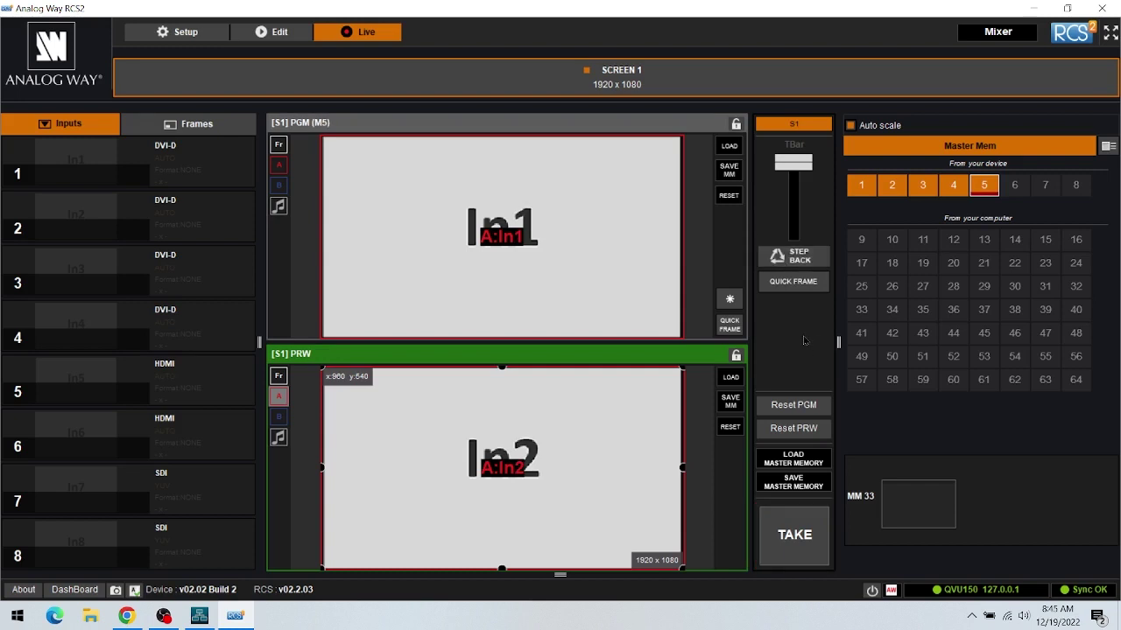
click(1033, 9)
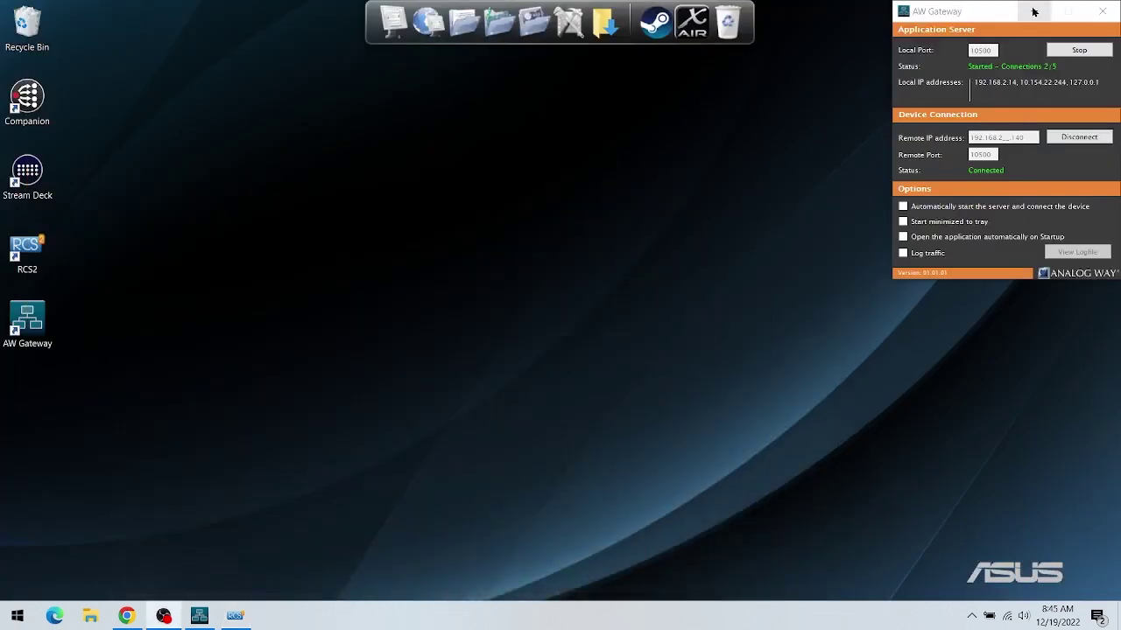
Enable AW Gateway's automatic server start and device connection, then return to Companion's Connections page.
click(945, 210)
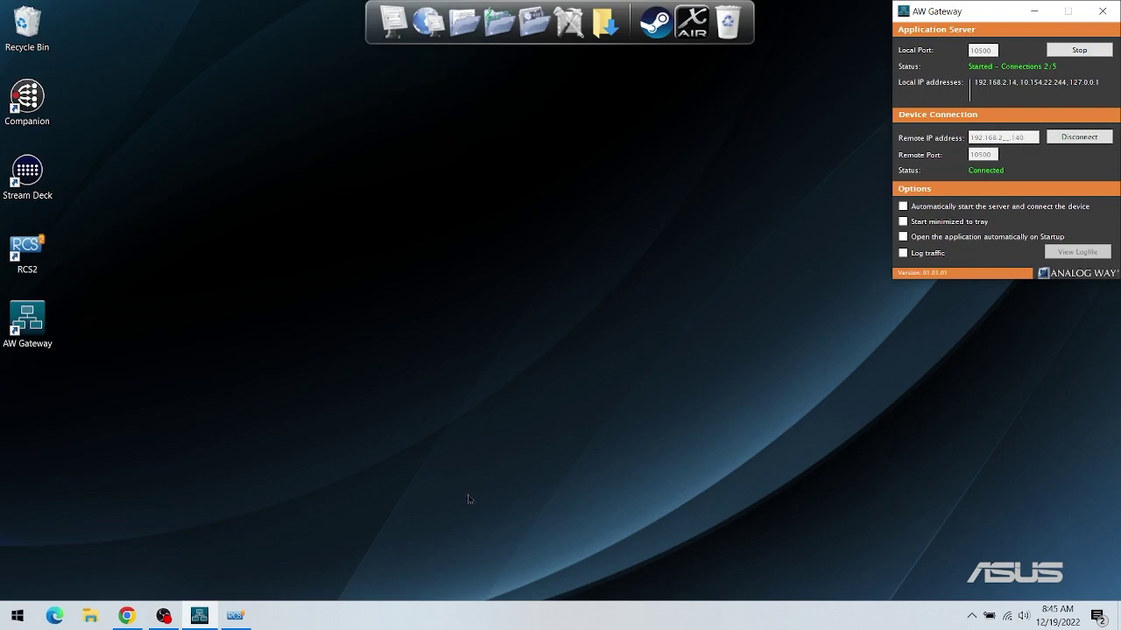
click(233, 618)
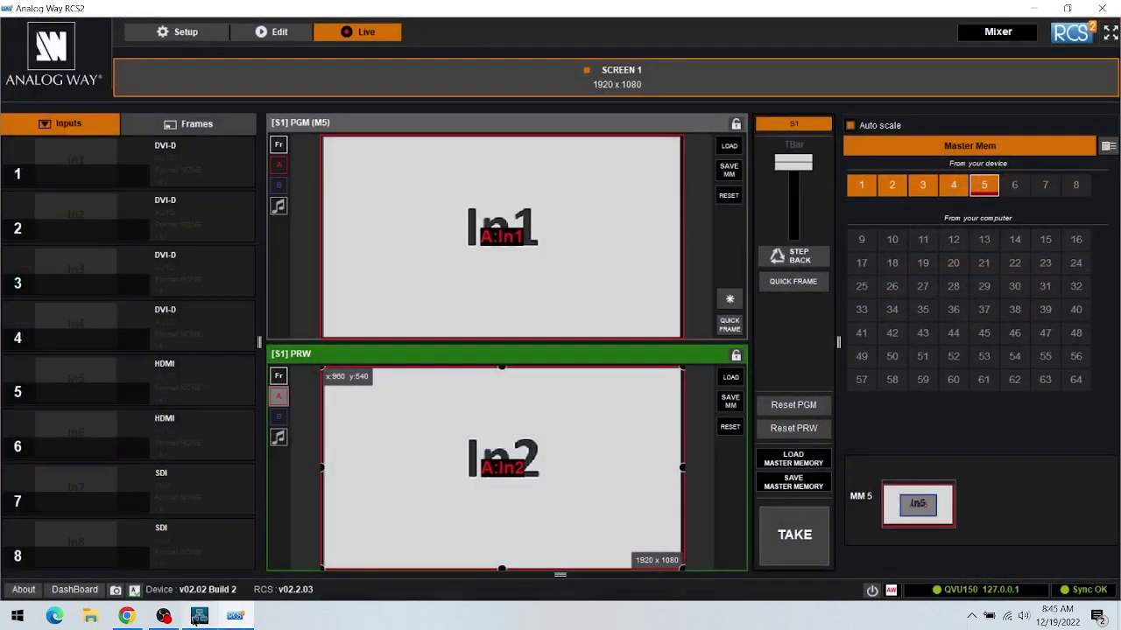
click(195, 620)
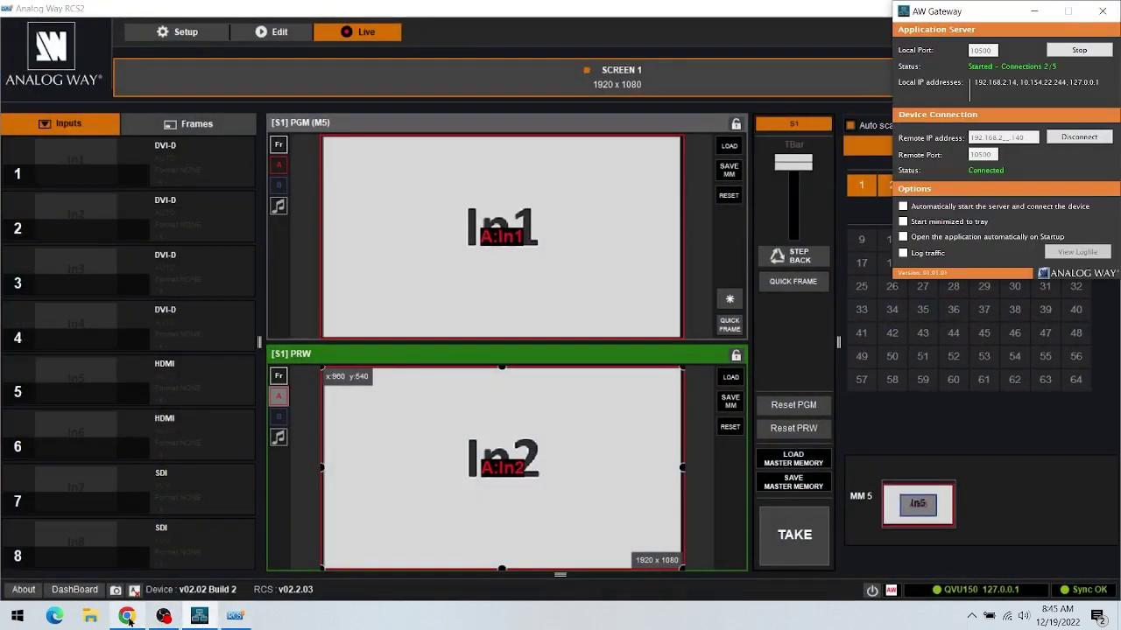
click(127, 617)
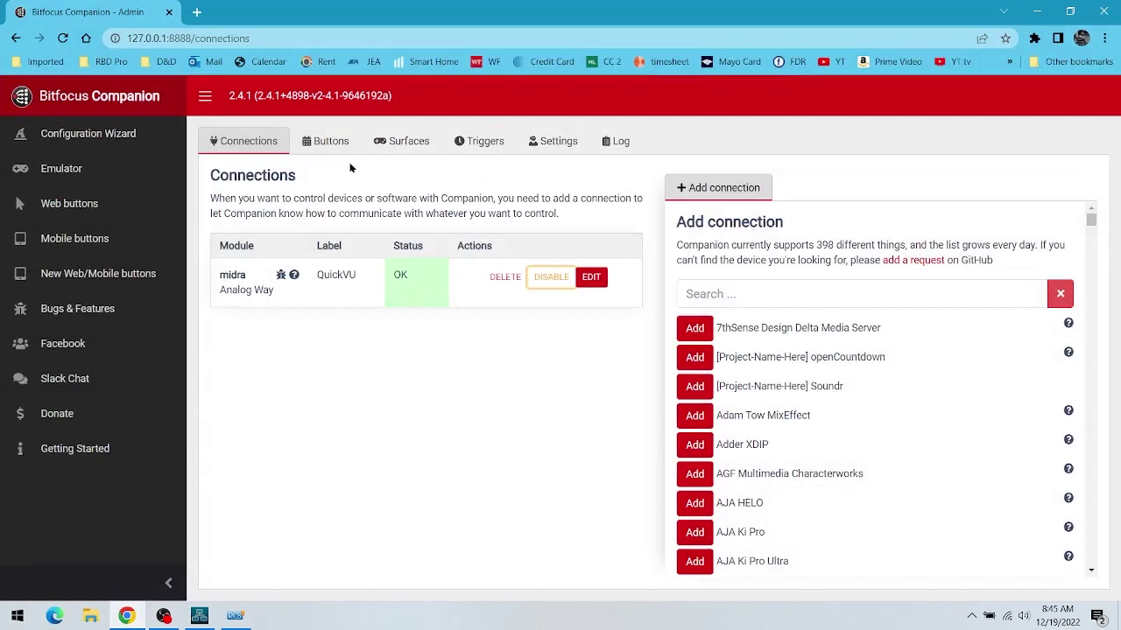